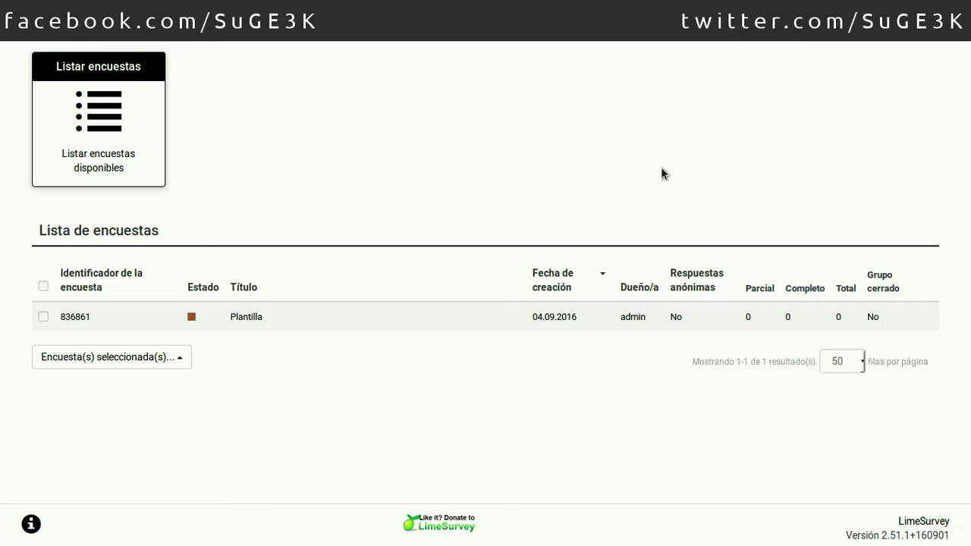
Step: Add a new question with code B6 to the Encuesta section of the Plantilla survey
click(246, 316)
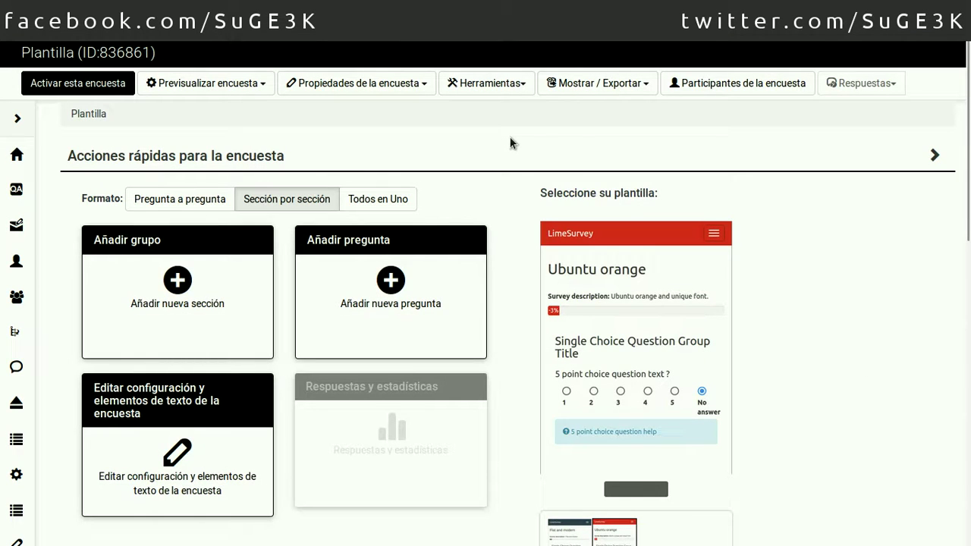
click(395, 273)
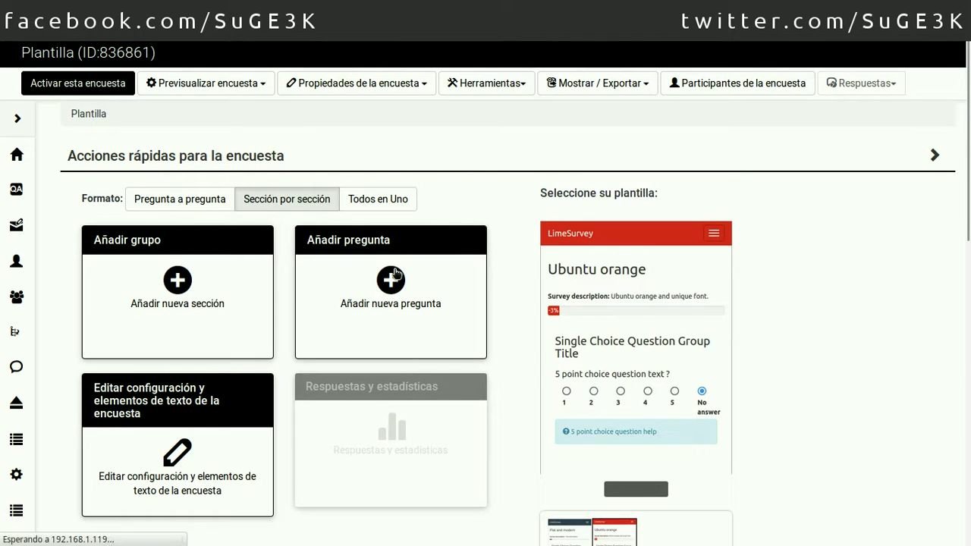
click(759, 285)
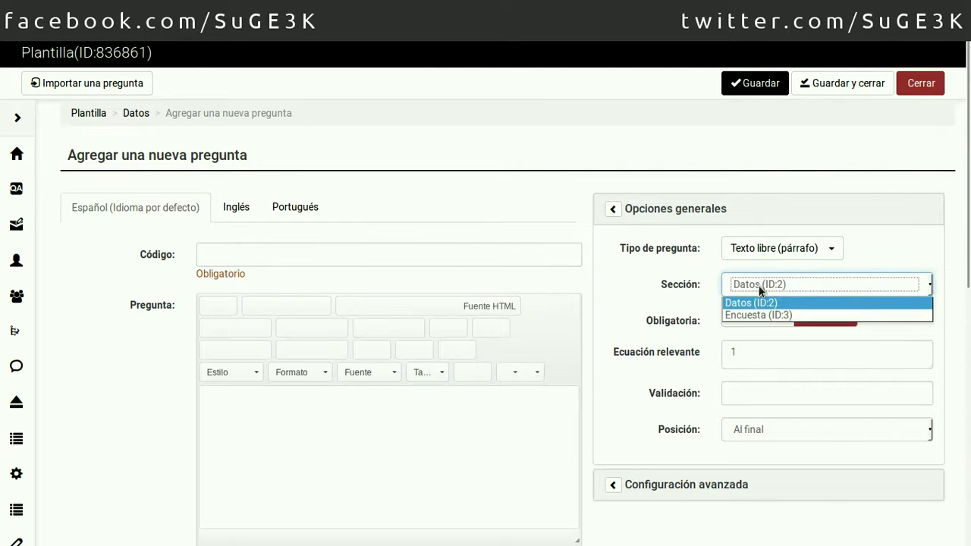
click(761, 314)
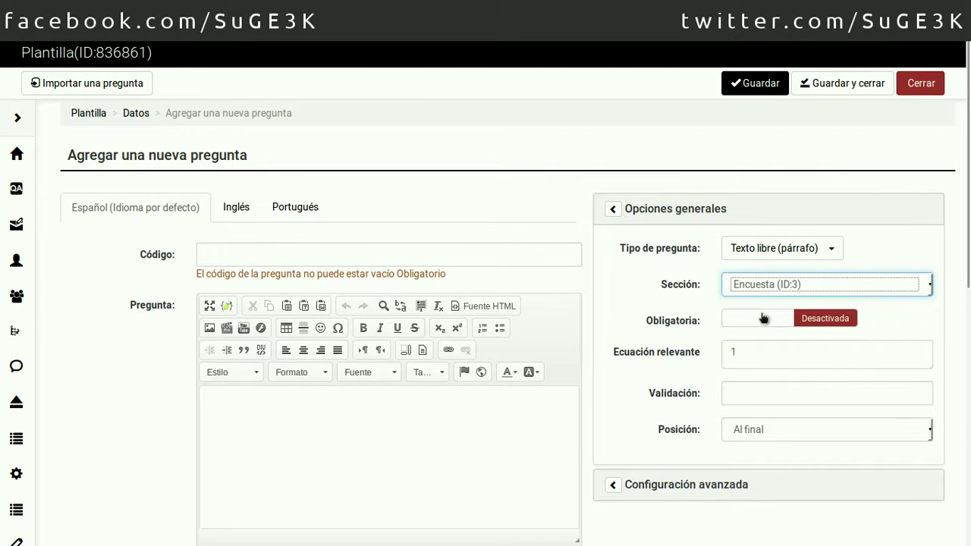
click(469, 255)
text(B6)
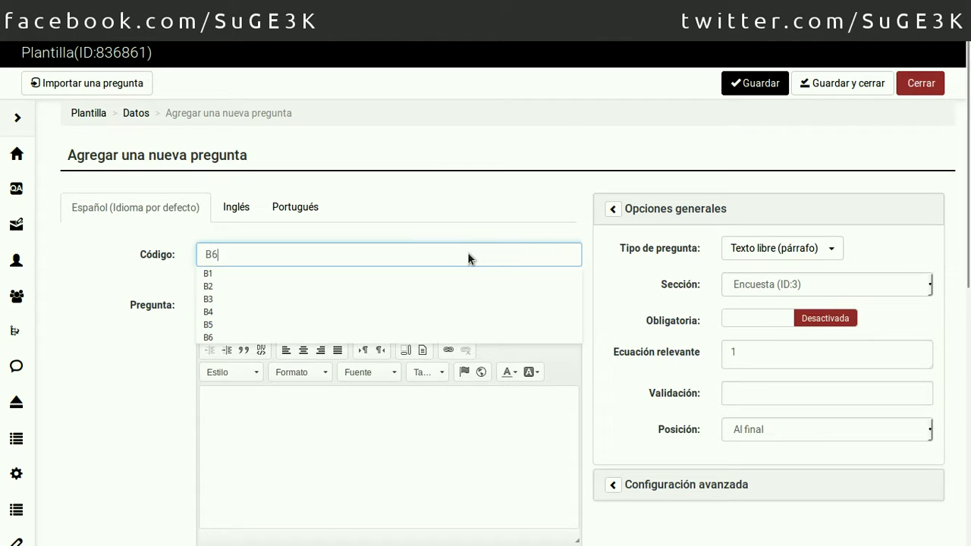
Step: Set the question type of B6 to Matriz (Textos)
click(368, 427)
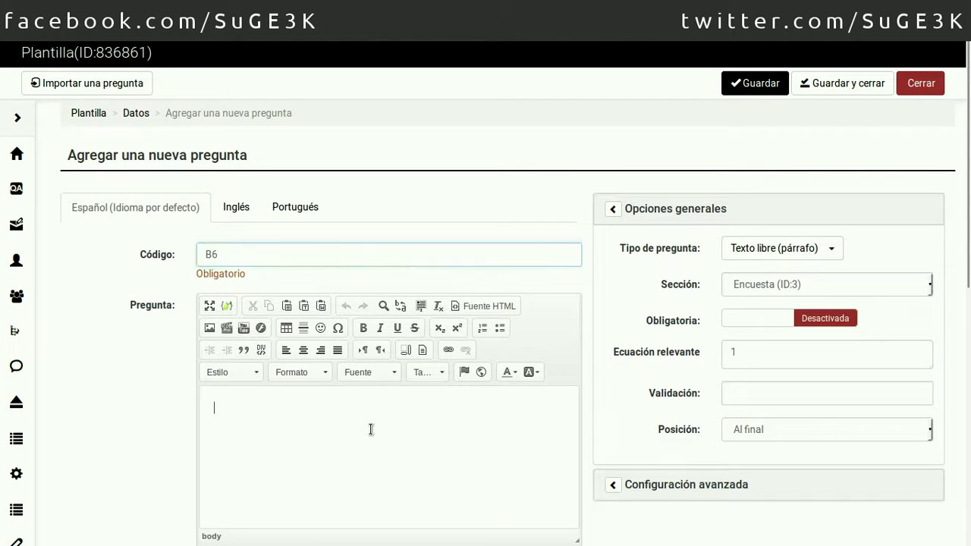
click(791, 251)
mouse_move(748, 400)
scroll(778, 402, down, 2)
scroll(778, 402, down, 1)
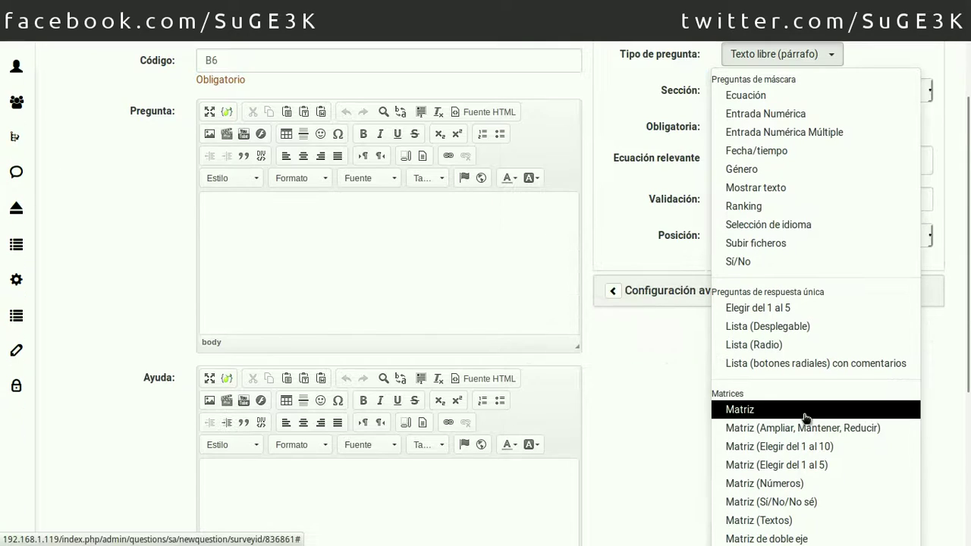
scroll(838, 446, down, 1)
scroll(838, 446, down, 3)
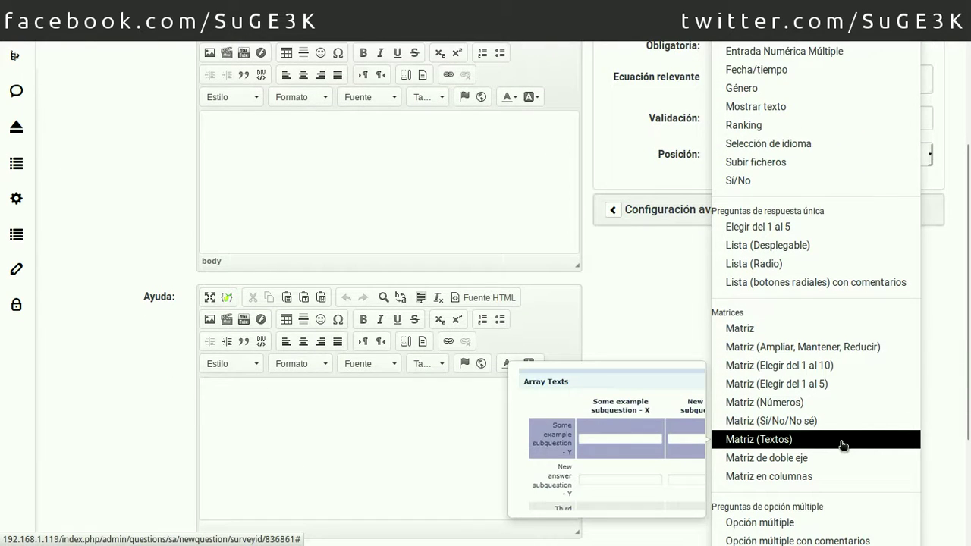
click(841, 443)
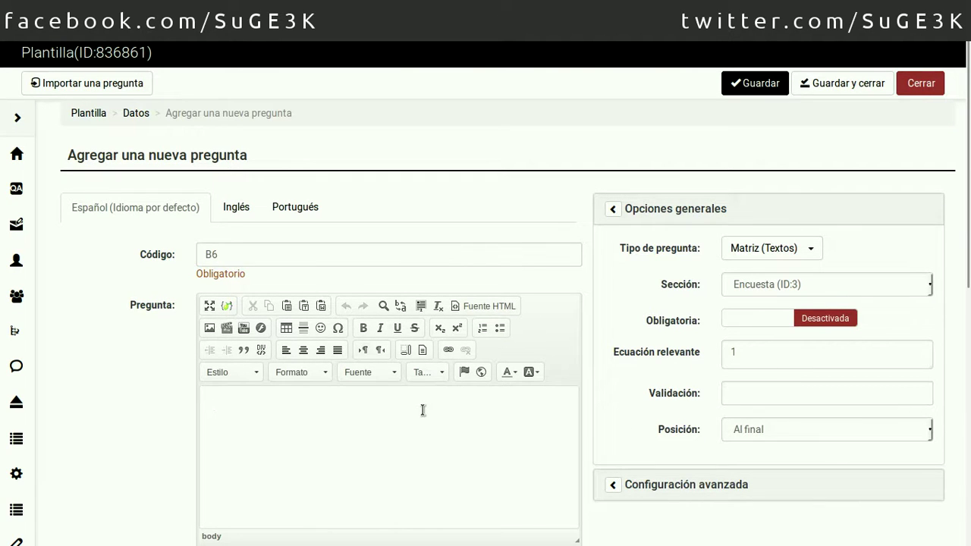
Step: Enter the question text "Indique las tres marca de vehiculos de transporte que mas le gusta en cada uno de los campos segun corresponda:"
text(Indique la s marca de vehicu)
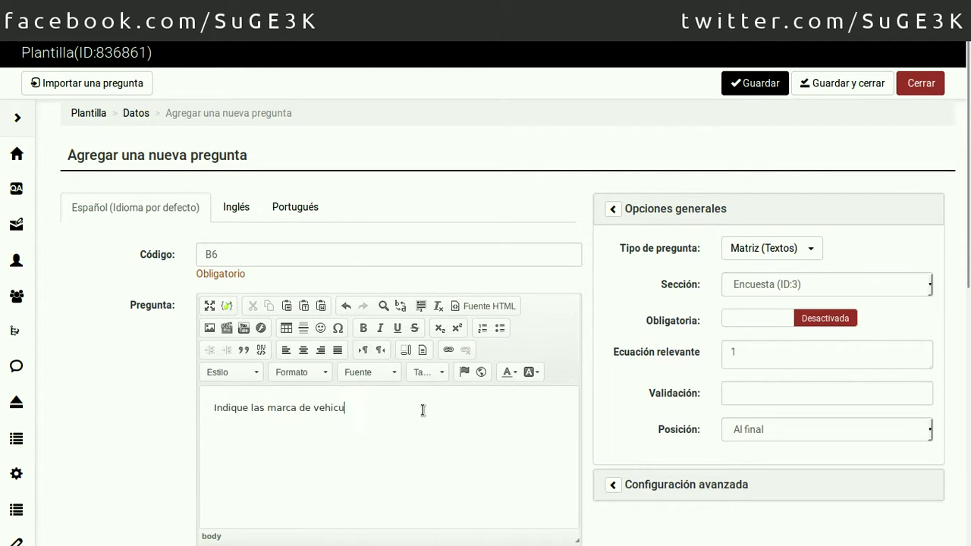
text(los de transporte qeu mas)
key(BackSpace)
key(BackSpace)
key(BackSpace)
key(BackSpace)
key(BackSpace)
key(BackSpace)
key(BackSpace)
text(ue mas le gusta en cada un)
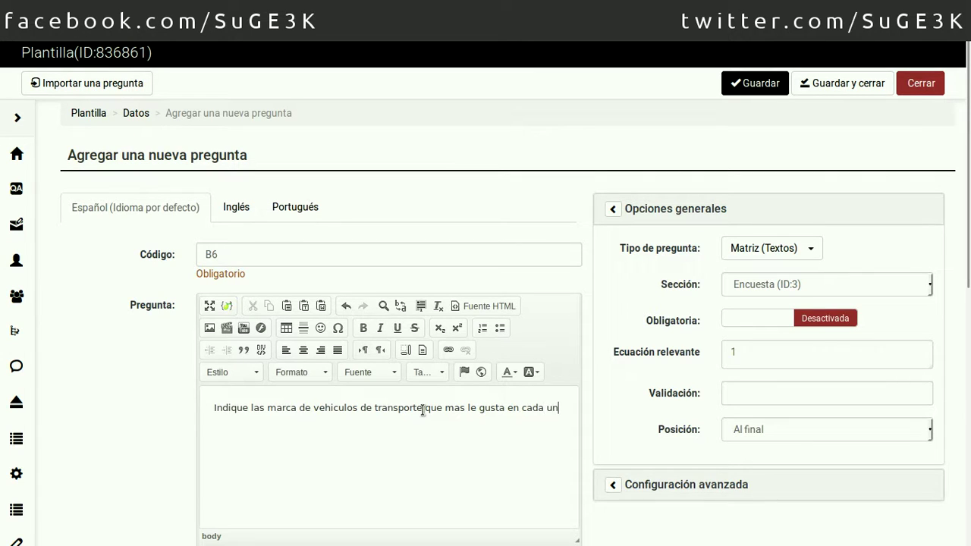
text(o de los)
key(ctrl+Home)
key(ctrl+Right)
text(tres)
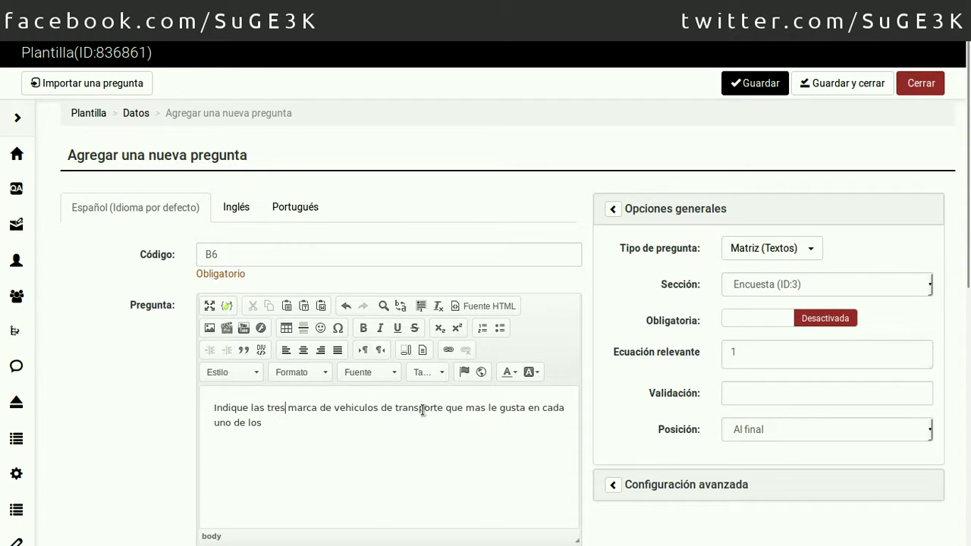
key(ctrl+End)
text(campos segun corres)
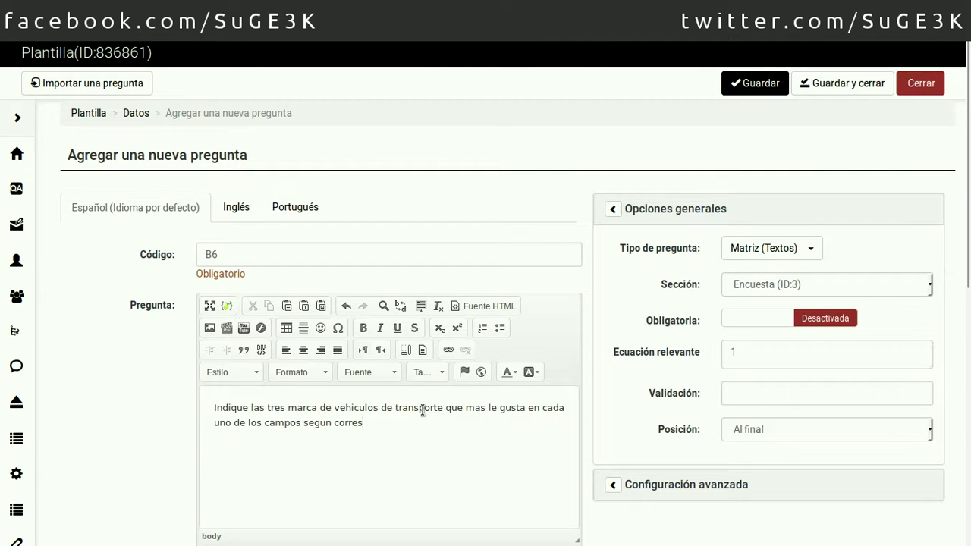
text(ponda:)
Step: Make the question mandatory and set its maximum input length to 20 in the advanced configuration
scroll(579, 337, down, 3)
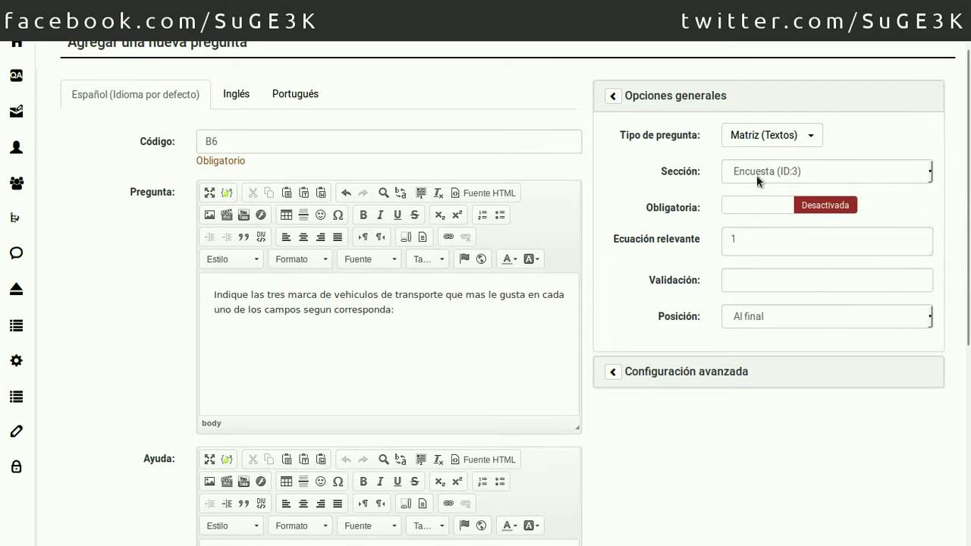
click(761, 208)
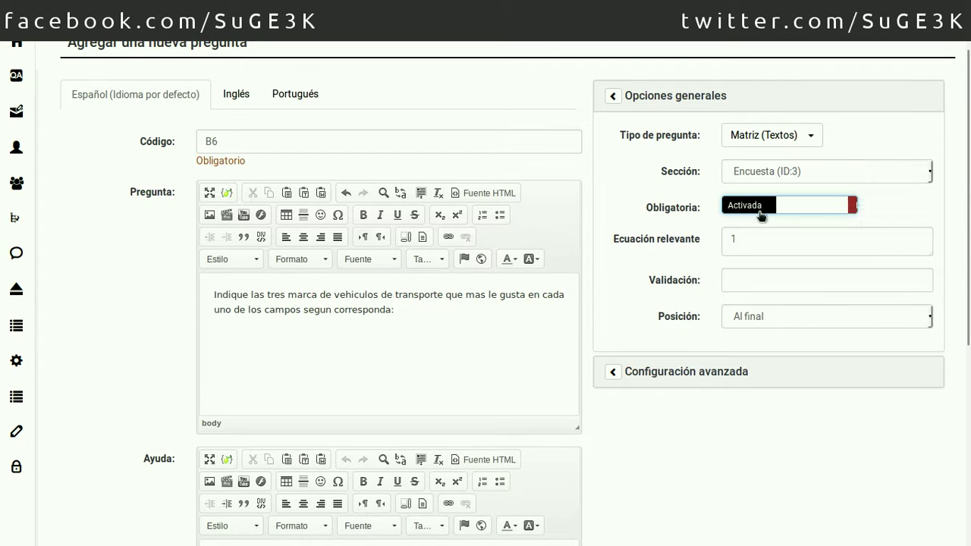
click(726, 368)
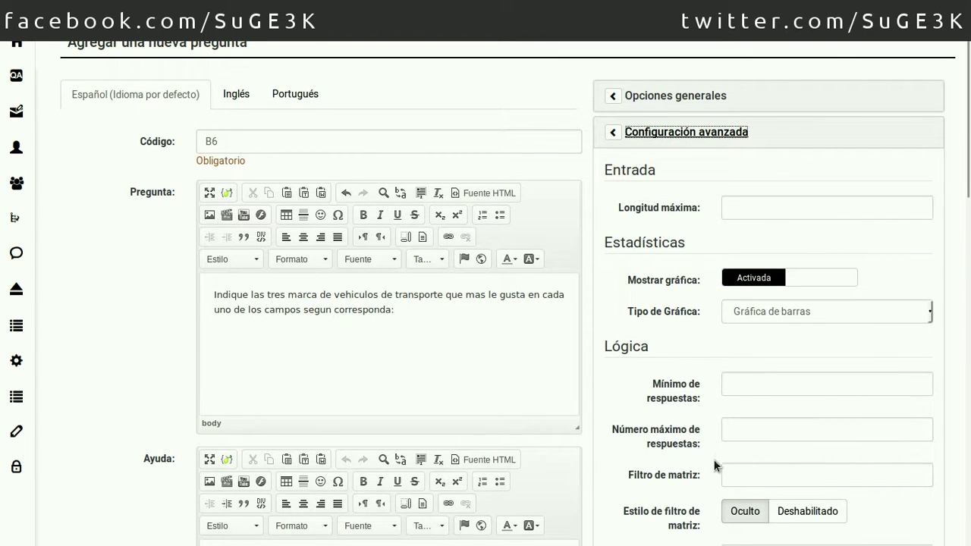
click(741, 211)
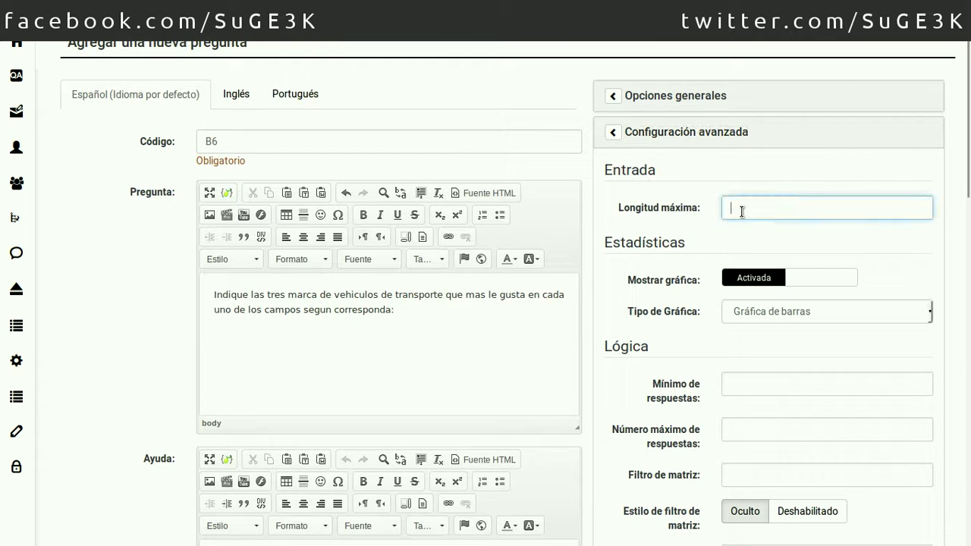
text(20)
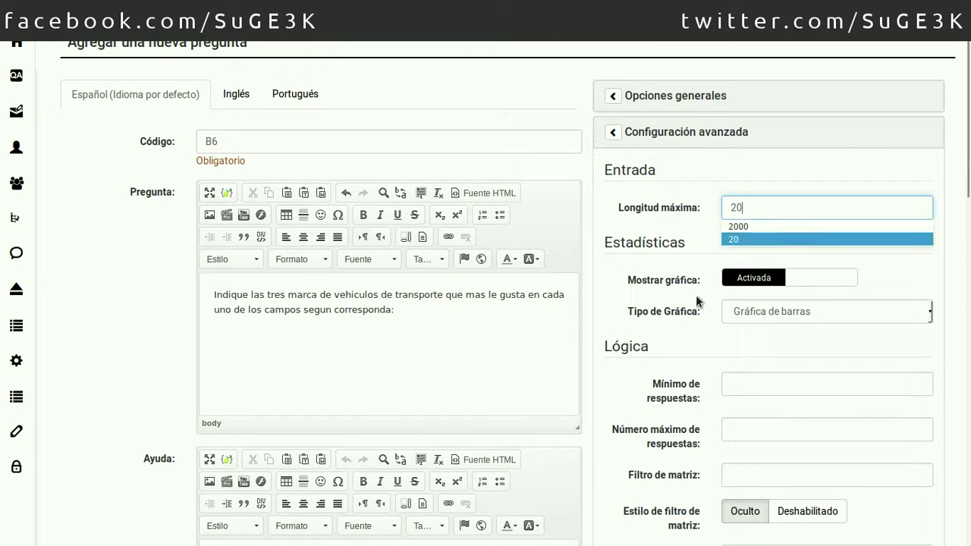
click(680, 320)
Step: Review the remaining statistics, logic and display options in the question's advanced configuration
scroll(680, 321, down, 1)
scroll(680, 321, down, 3)
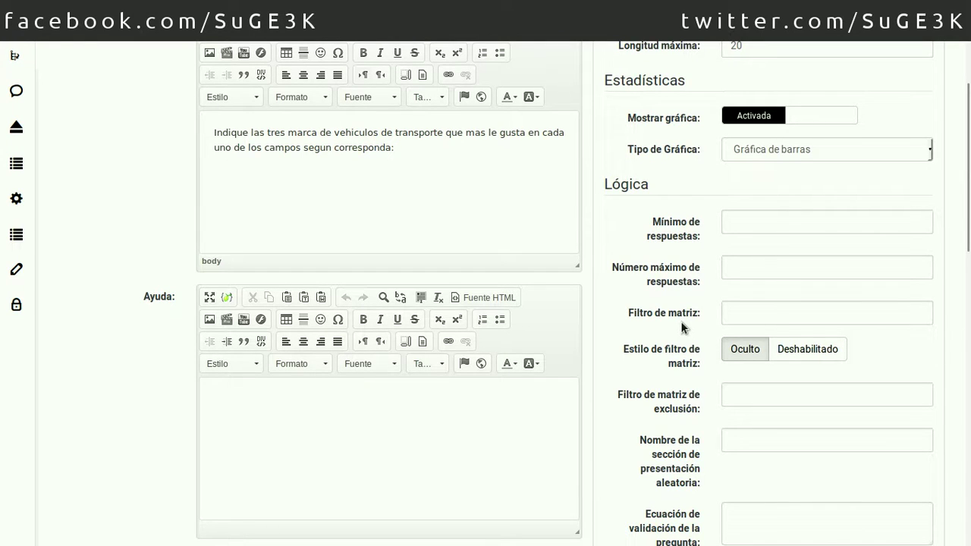
scroll(680, 321, down, 4)
scroll(682, 325, down, 8)
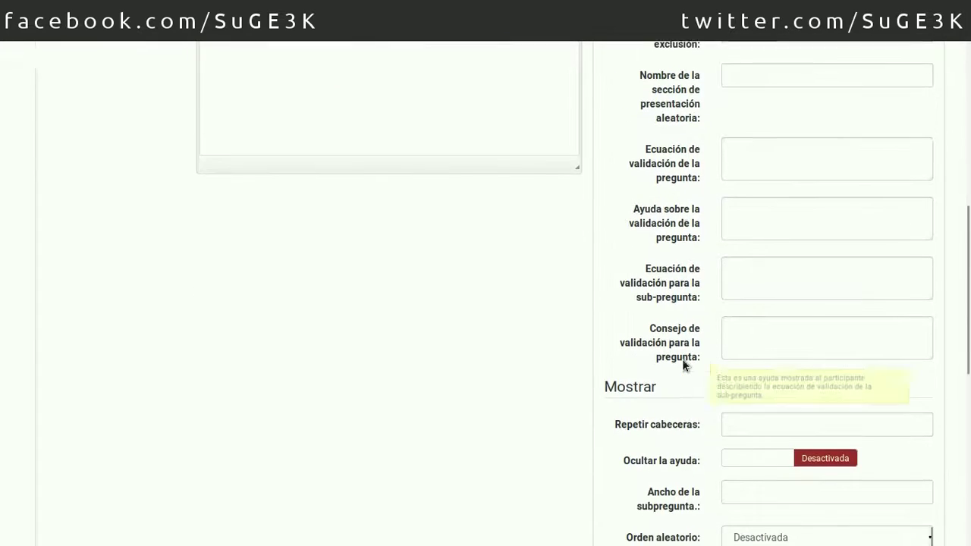
scroll(683, 359, down, 3)
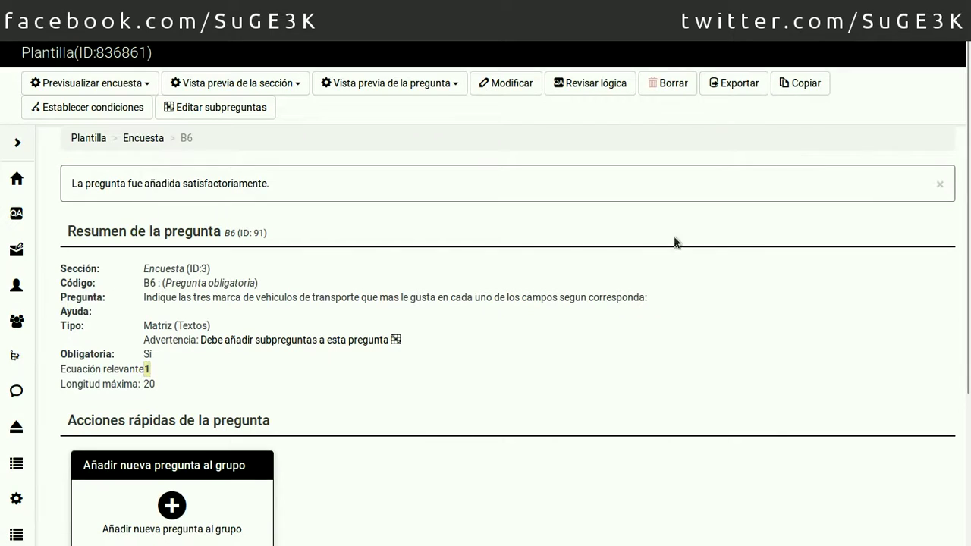
Step: Replace the Y-axis subquestions of B6 with Automoviles, Motocicletas and Camionetas, one per line, using quick add
click(240, 112)
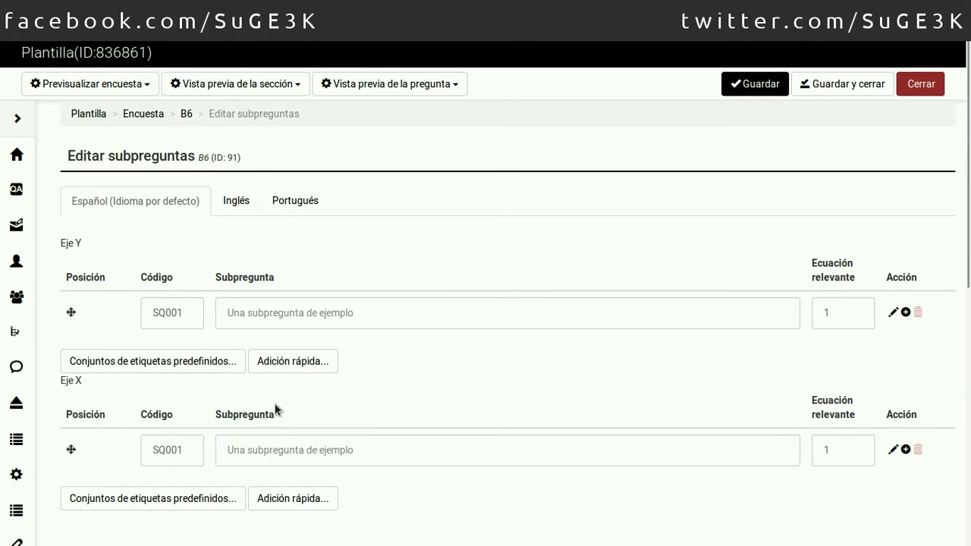
click(253, 312)
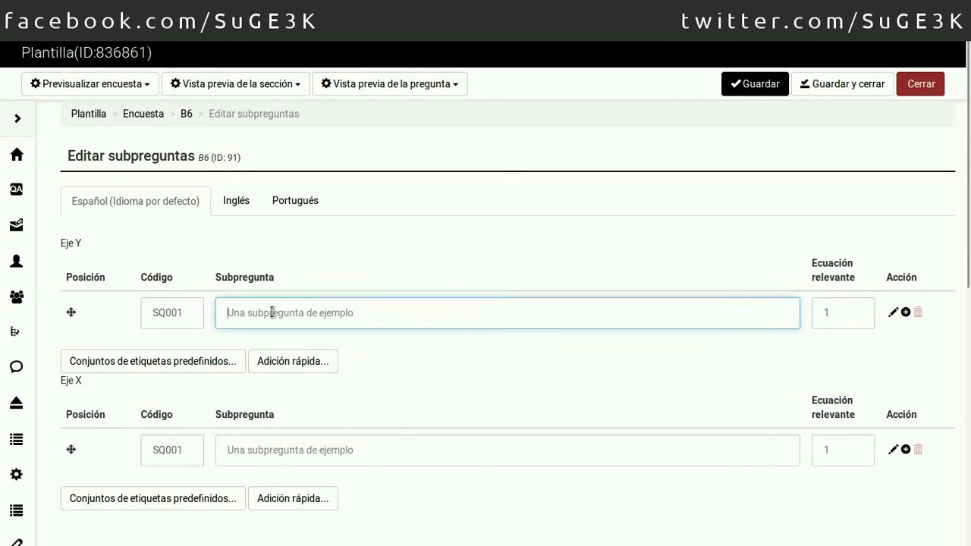
click(284, 361)
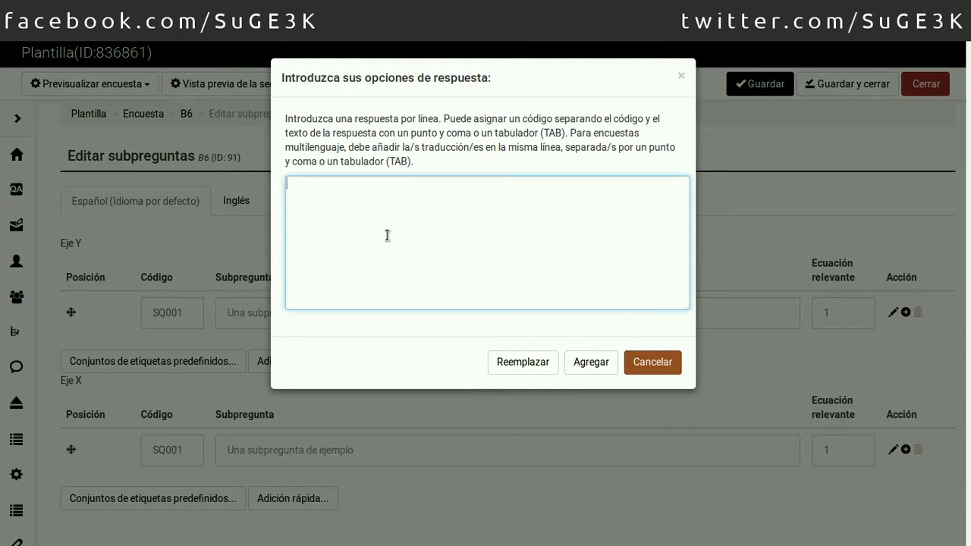
text(Automoviles)
key(Return)
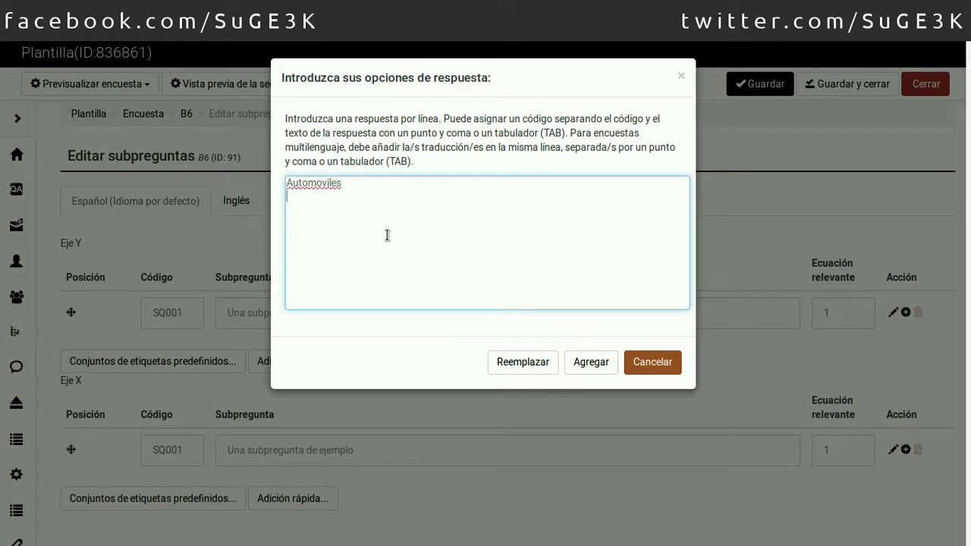
text(Motocicletas)
key(Return)
text(Ca)
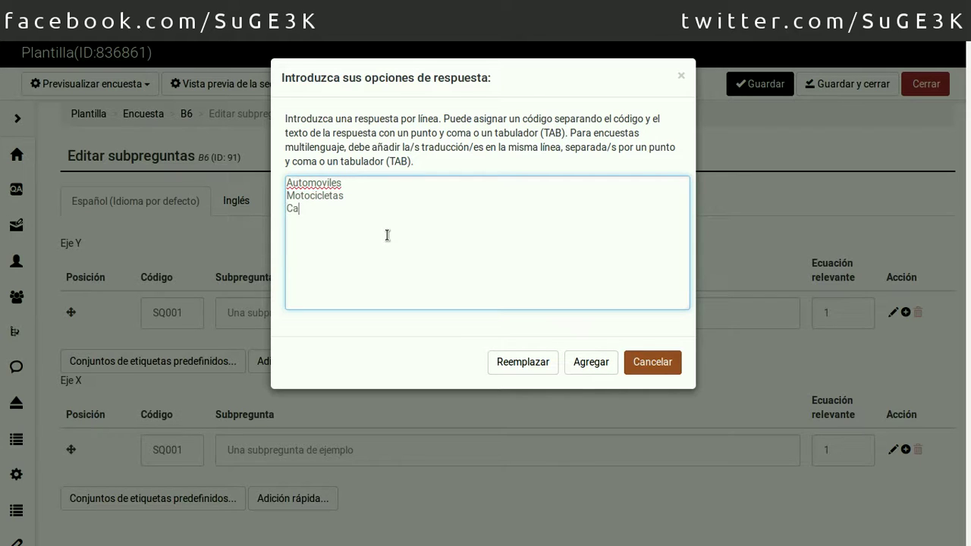
text(mionetas)
click(554, 368)
Step: Replace the X-axis subquestions with Marca 1, Marca 2 and Marca 3 using quick add
scroll(352, 398, down, 2)
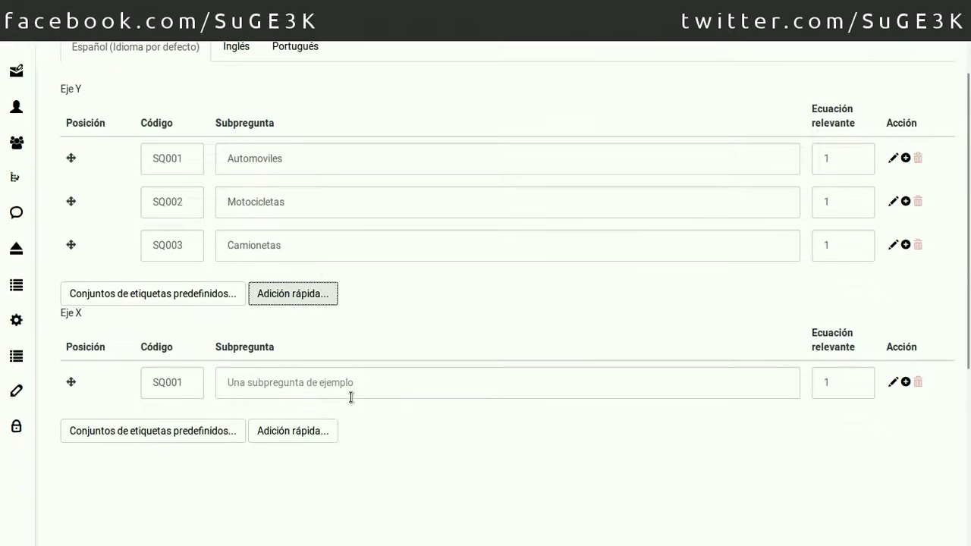
click(303, 430)
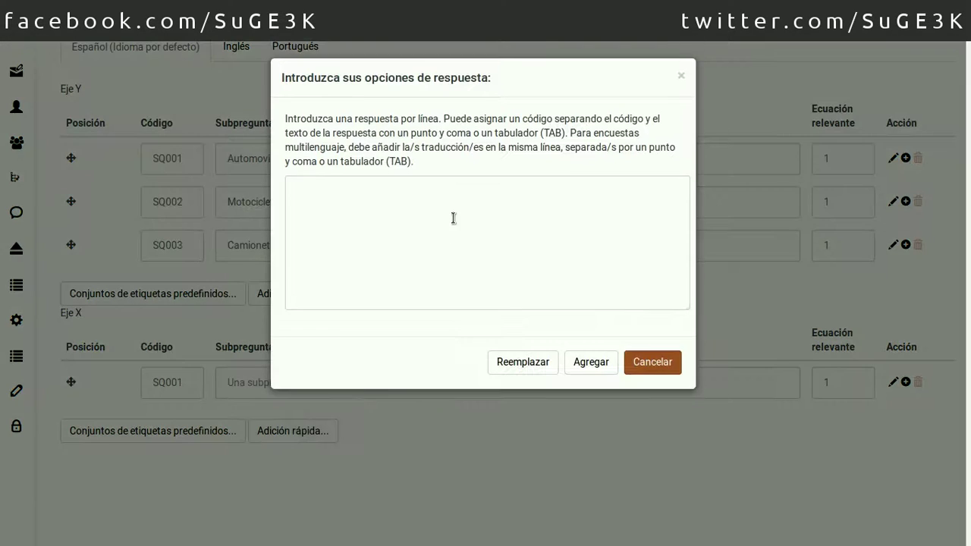
click(454, 217)
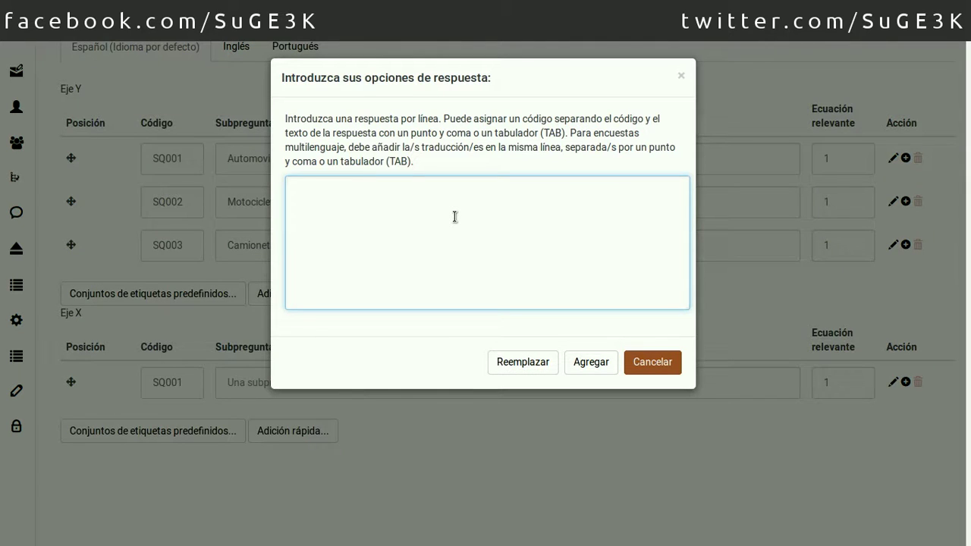
text(Marca 1)
key(Return)
text(Marca 2)
key(Return)
text(Mar)
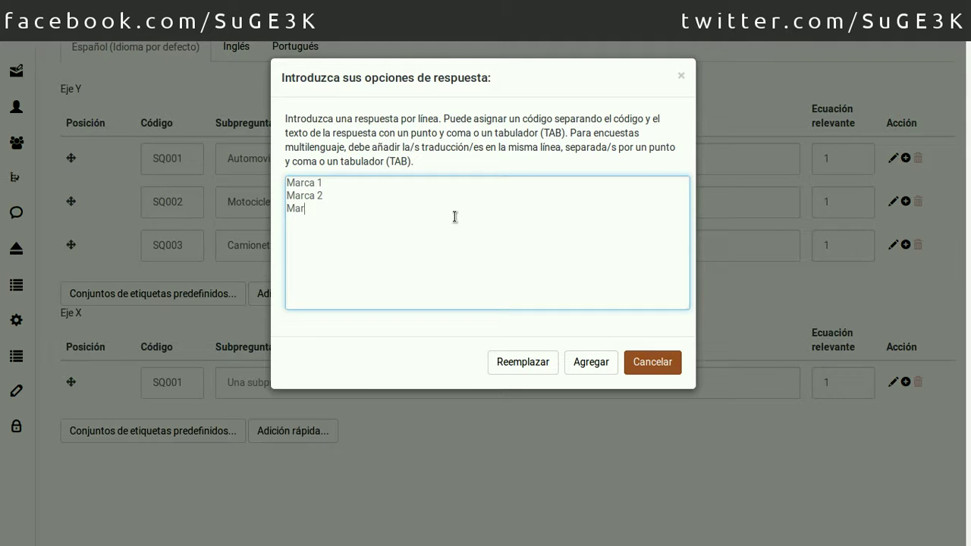
text(ca 3)
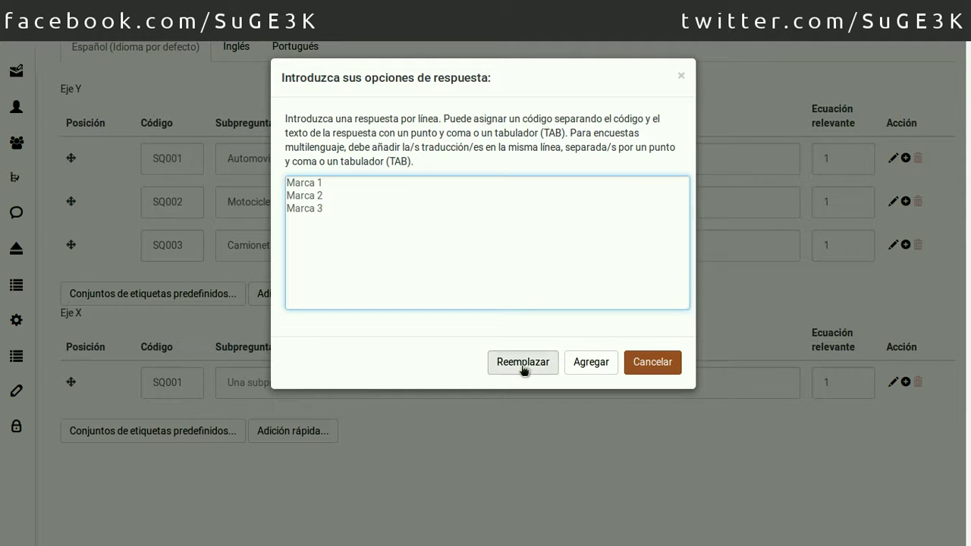
click(522, 364)
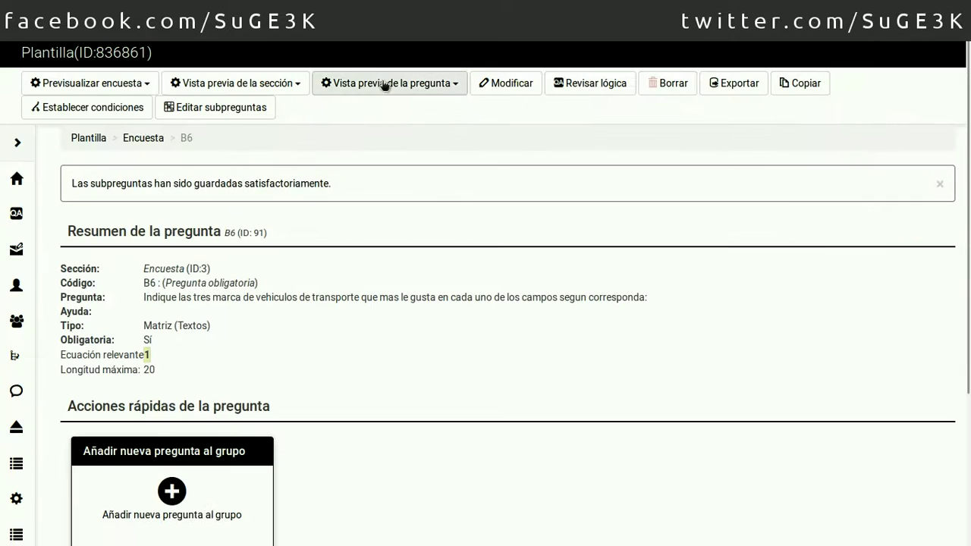
Step: Preview the question in Spanish and test the length limit by filling the Automoviles field under Marca 1 with repeated letters "a"
click(385, 86)
click(386, 114)
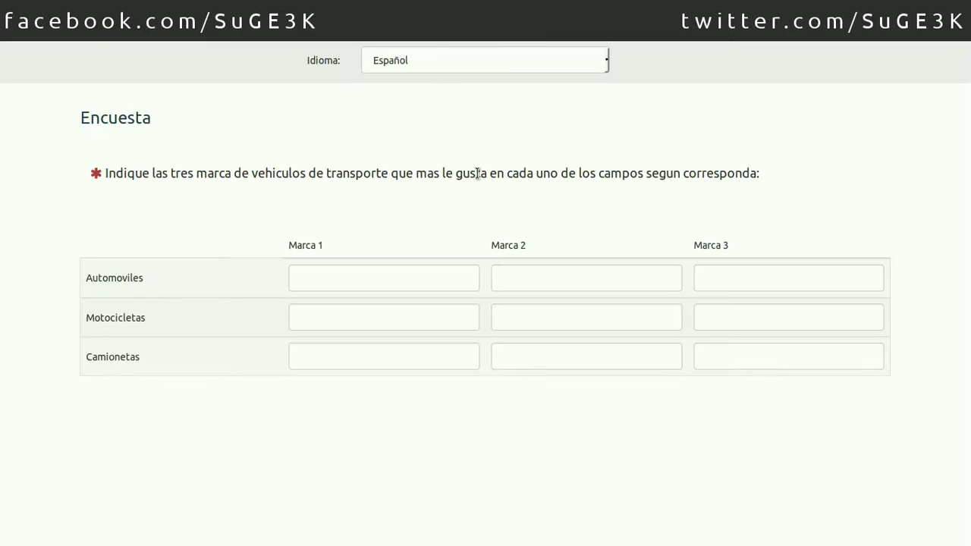
click(325, 278)
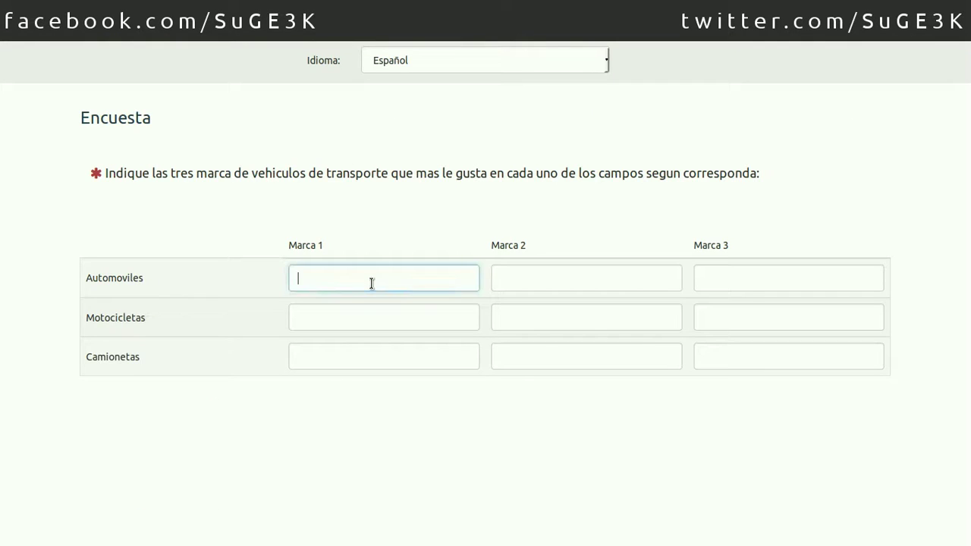
text(aaaaaaaaaaaaaaaaaaa)
key(ctrl+a)
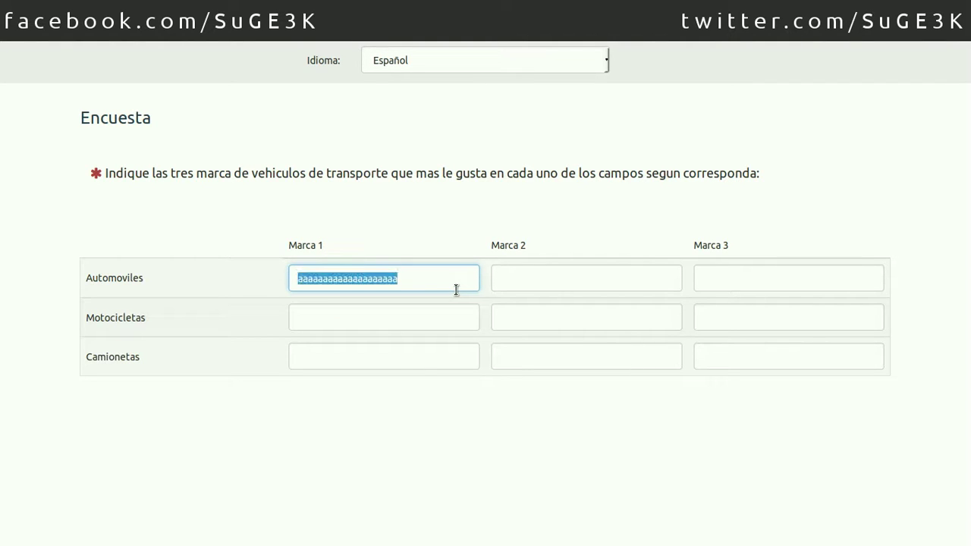
Step: Replace the test text in the Automoviles row with Mercedes for Marca 1, and enter BMW for Marca 2 and Mazda for Marca 3
text(Mercedes)
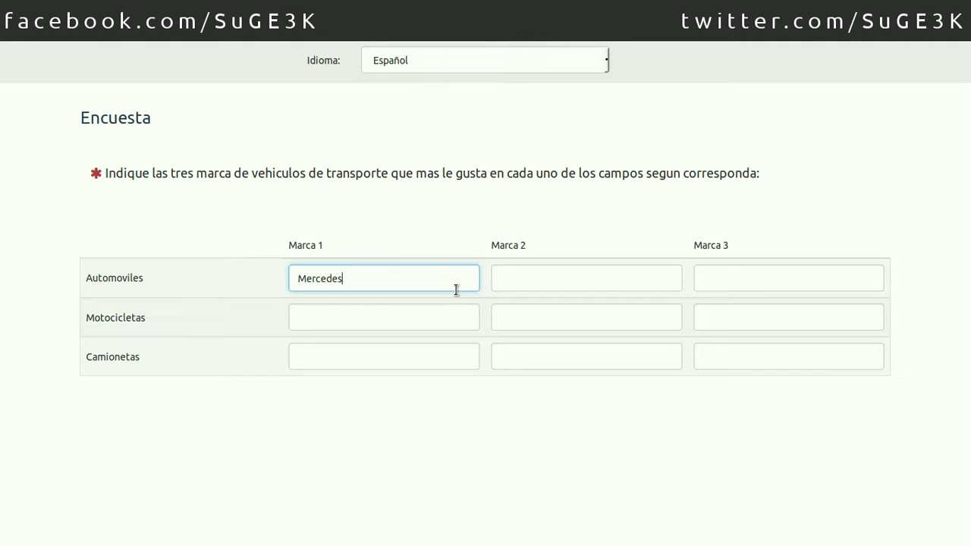
key(Tab)
text(BMW)
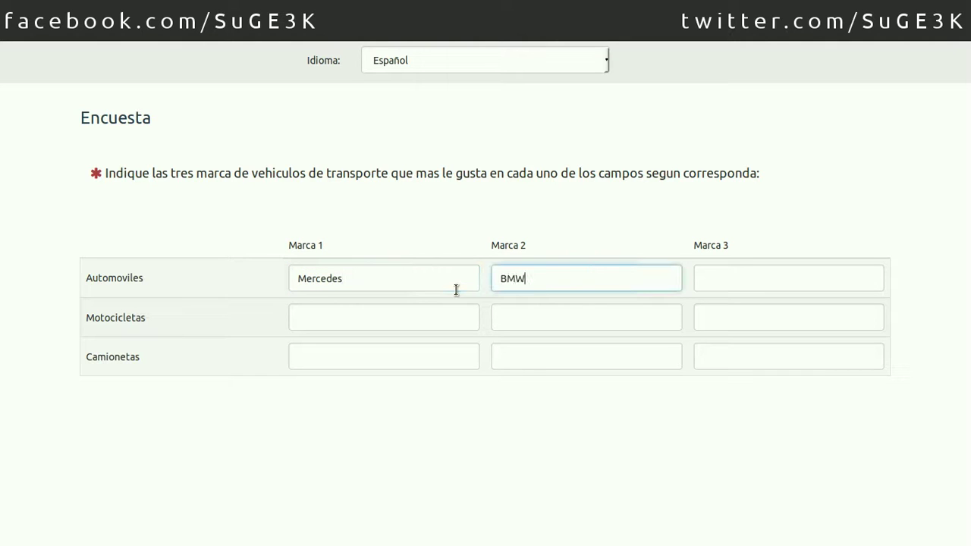
key(Tab)
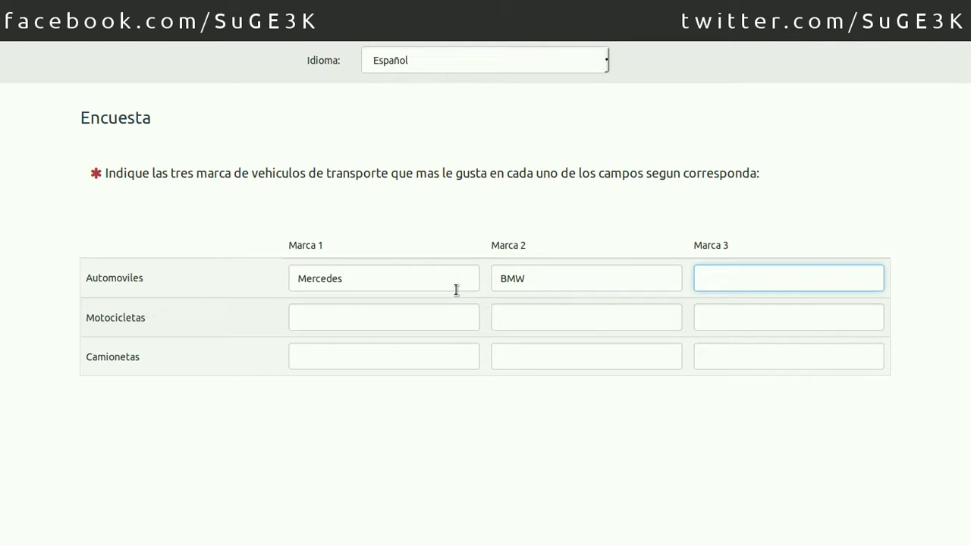
text(Mazda)
key(Tab)
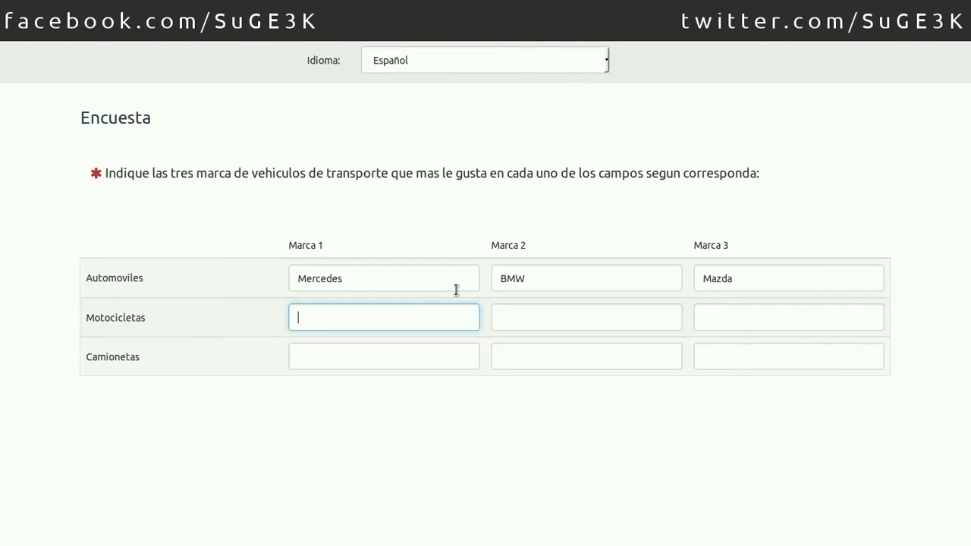
Step: Fill the Motocicletas row with Honda, Yamaha and BMW, and close the question preview
text(Honda)
key(Tab)
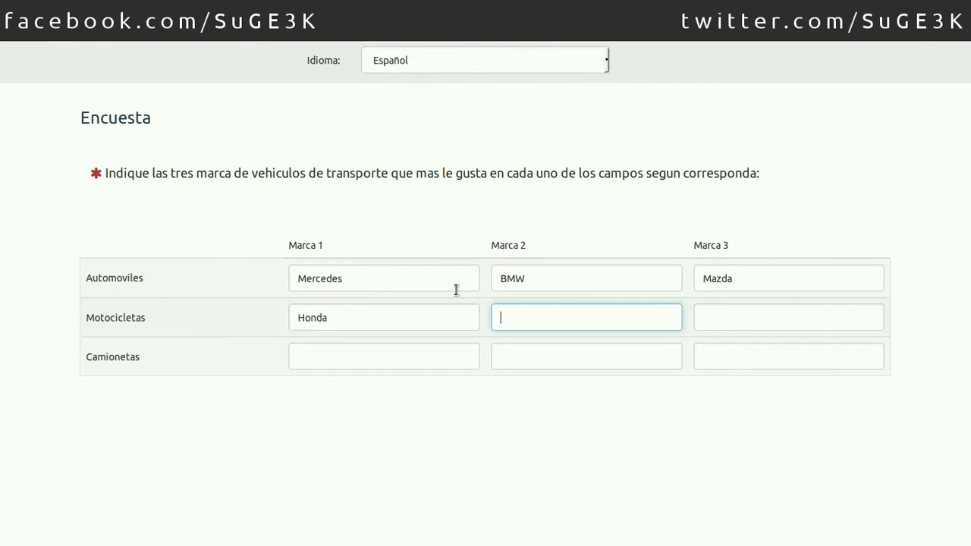
text(Yamaha)
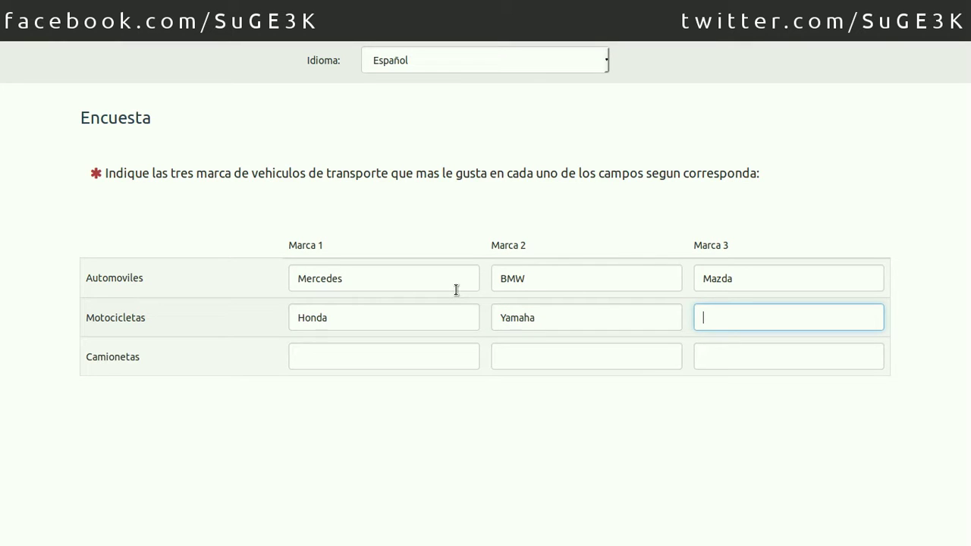
text(BMW)
key(Tab)
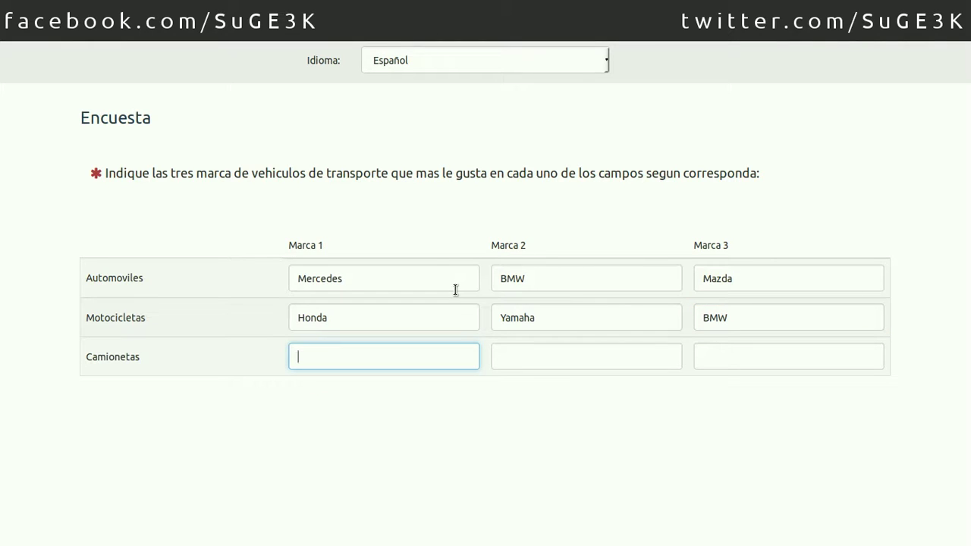
key(ctrl+w)
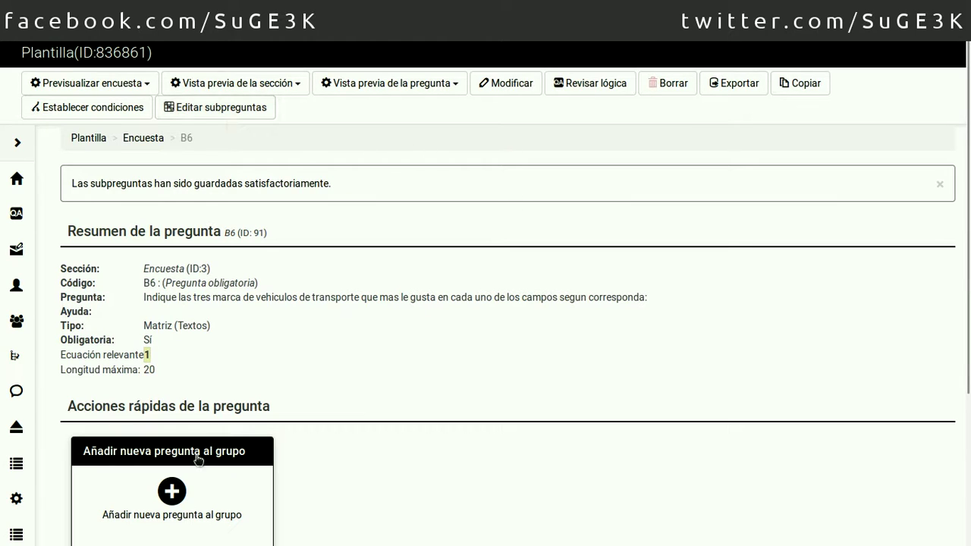
Step: Add a new question with code B7 to the group and start its Spanish text with "Segun ud, identifique el nivel de importan"
click(172, 489)
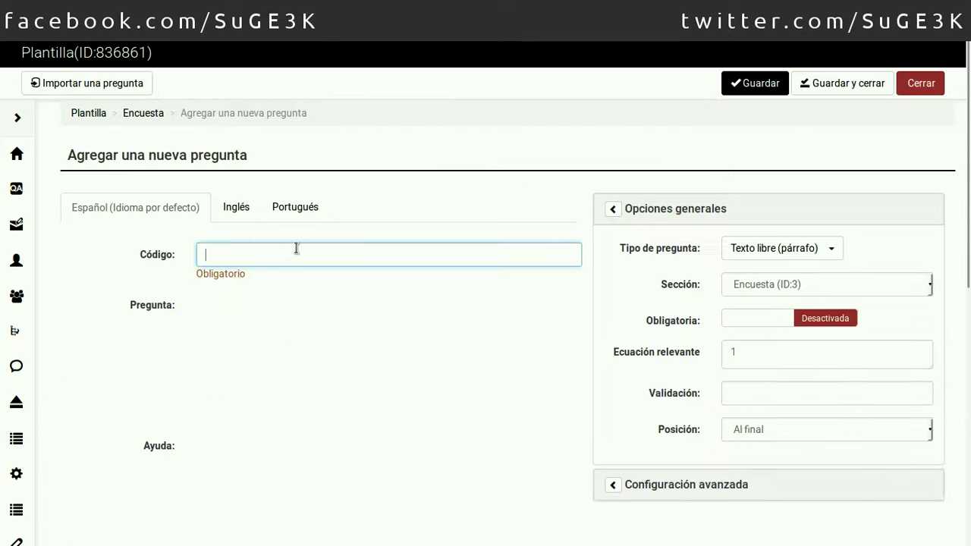
text(B7)
click(293, 428)
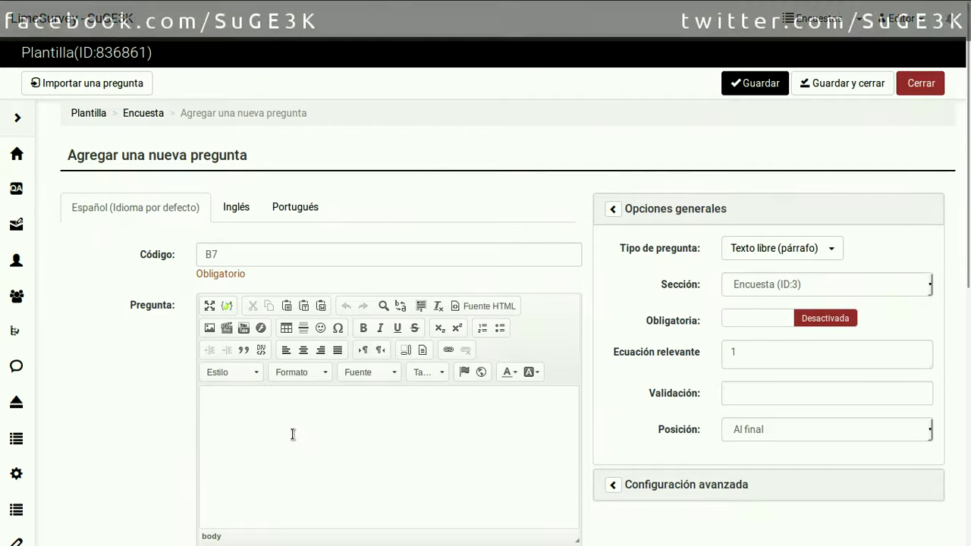
text(Segun )
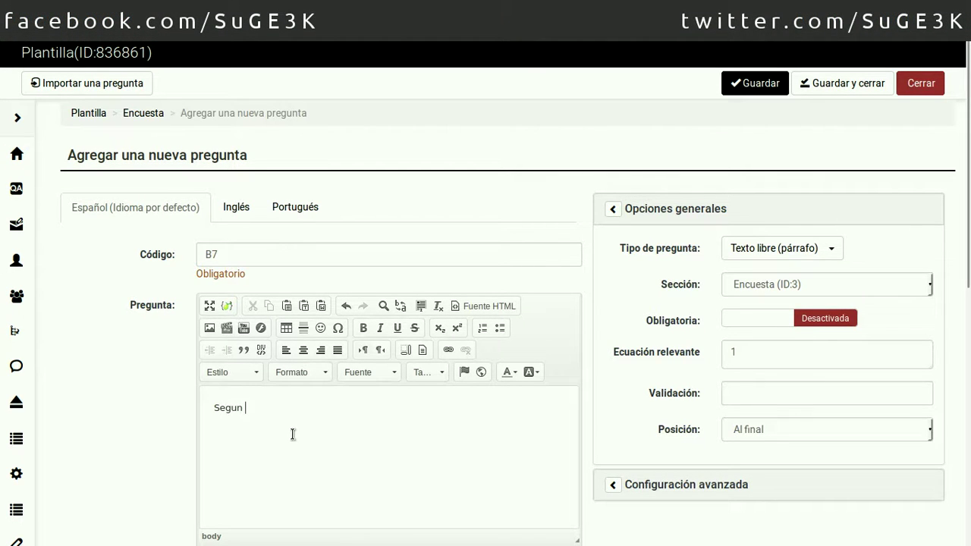
text(ud, identifique el nuivel de )
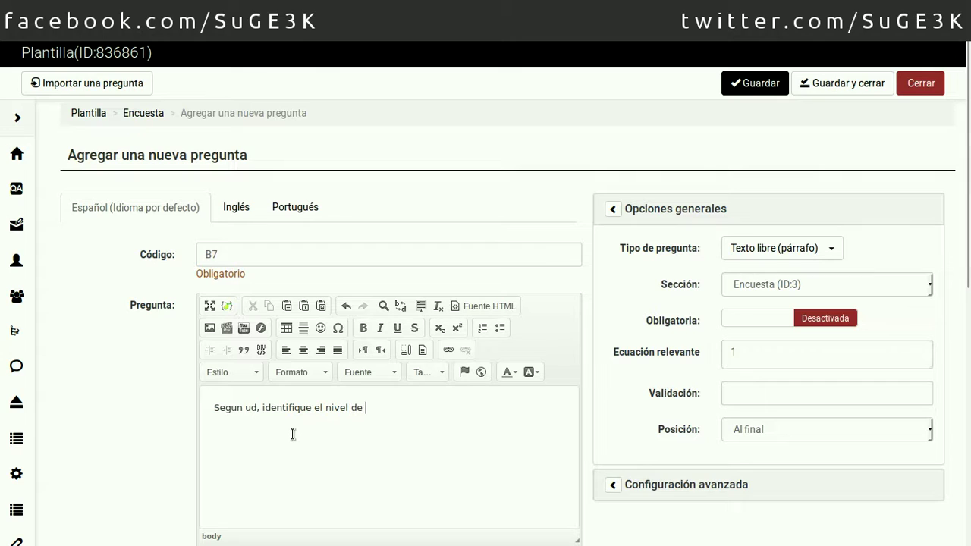
text(importan)
Step: Reword the question as "Identifique el nivel de importancia e impacto que tienen los siguientes servicios en su vida."
key(Home)
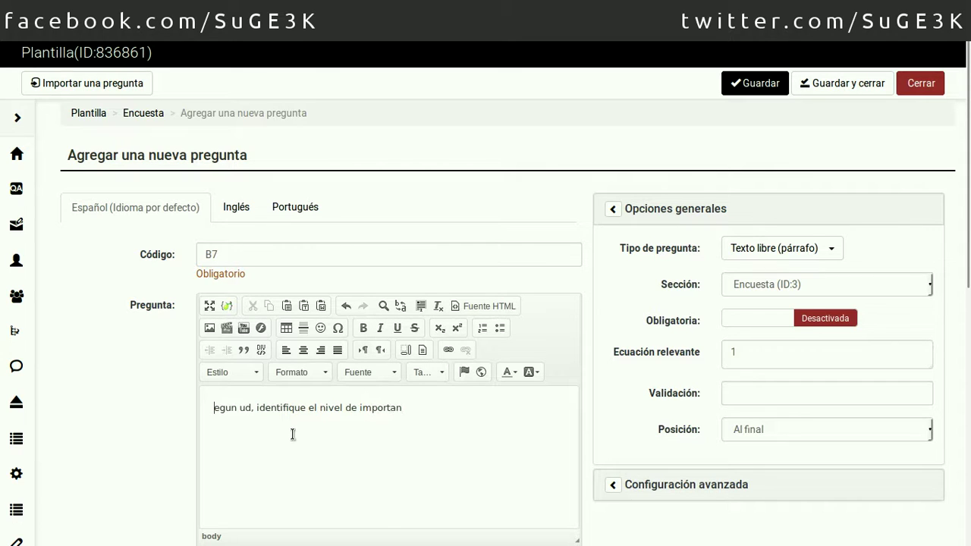
key(Delete)
key(Delete)
key(Delete)
key(Delete)
key(Delete)
key(Delete)
key(Delete)
key(Delete)
key(Delete)
key(Delete)
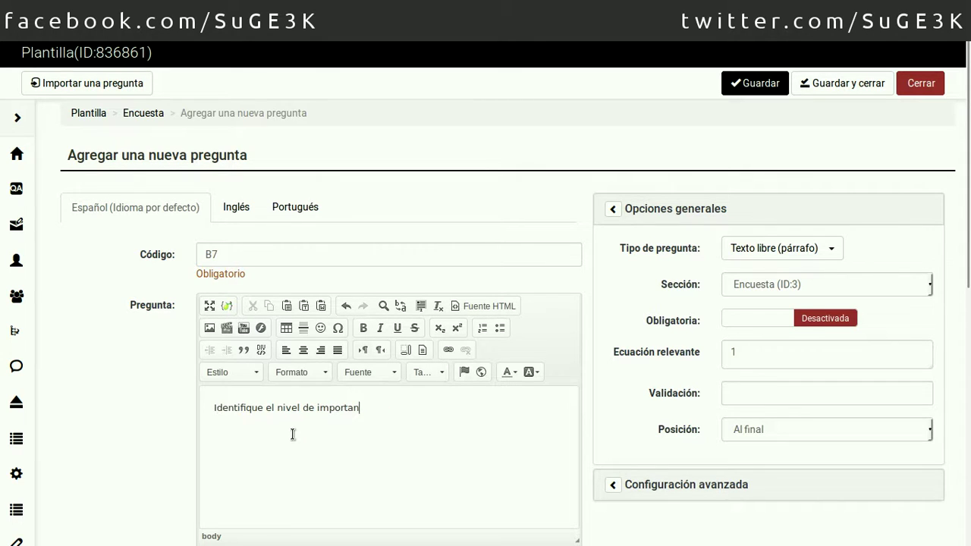
text(an)
key(BackSpace)
text(cia e impacto que tiene)
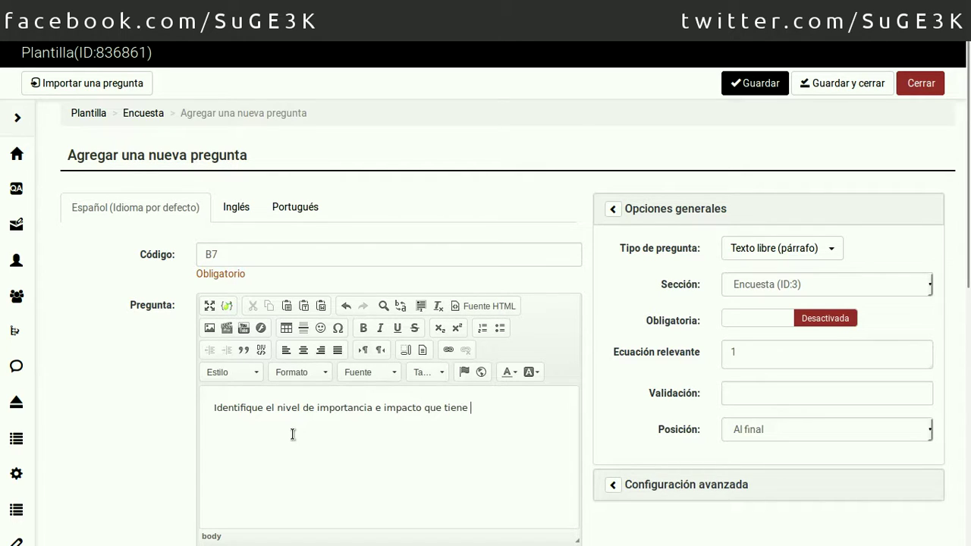
text(n los siguientes servicios )
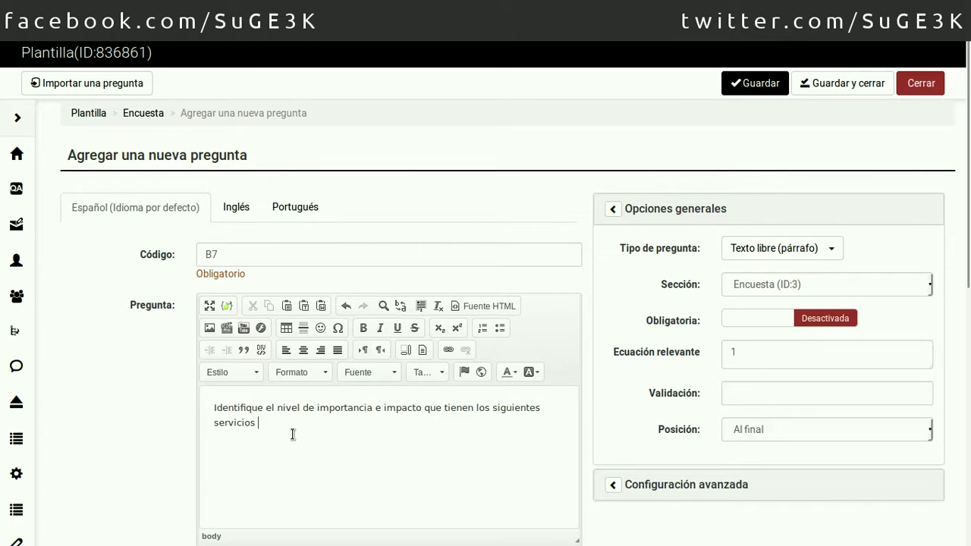
text(en su vida.)
Step: Insert "de 1 a 5 siendo uno poco importante y bajo impacto," after "Identifique" in the question text
text(de 1 a 5 )
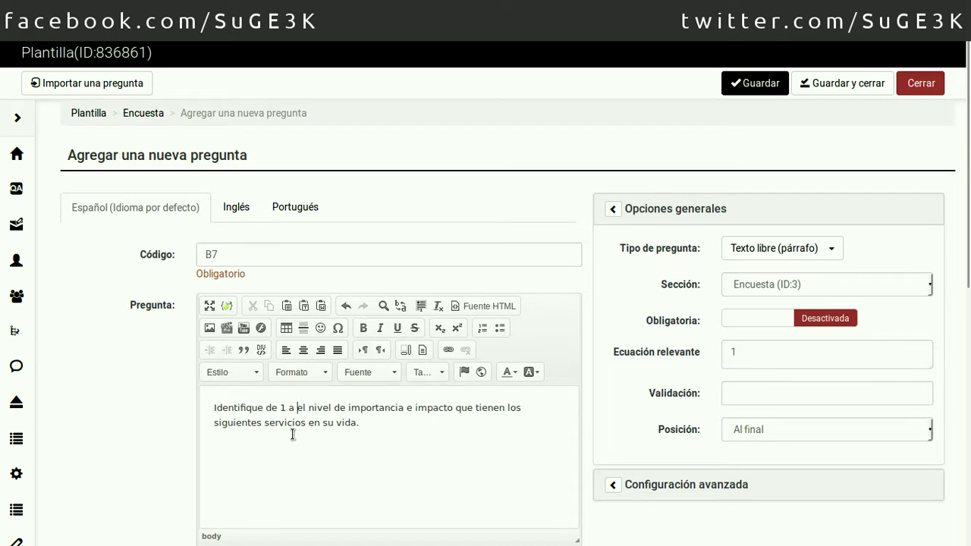
text(siendo uno )
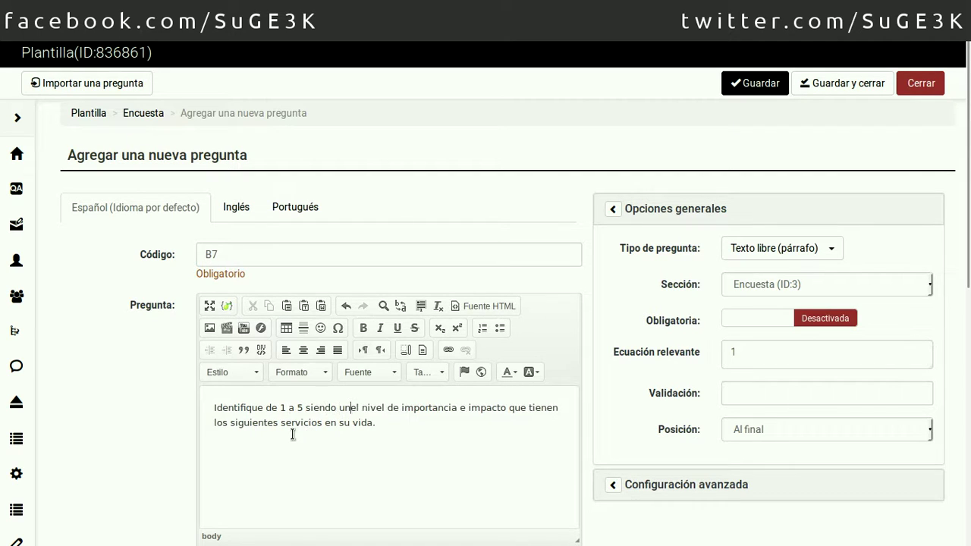
text(poco impo)
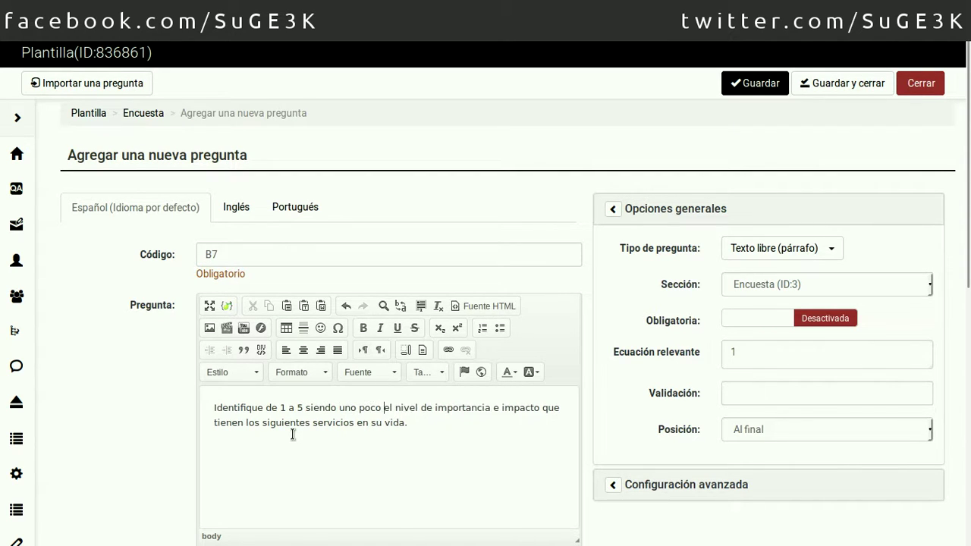
text(rtante )
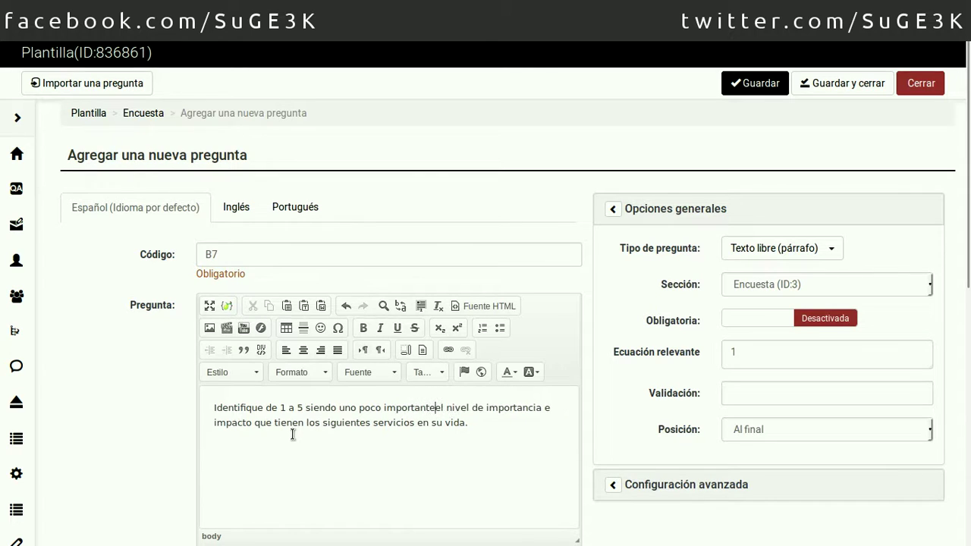
text(y bajo im)
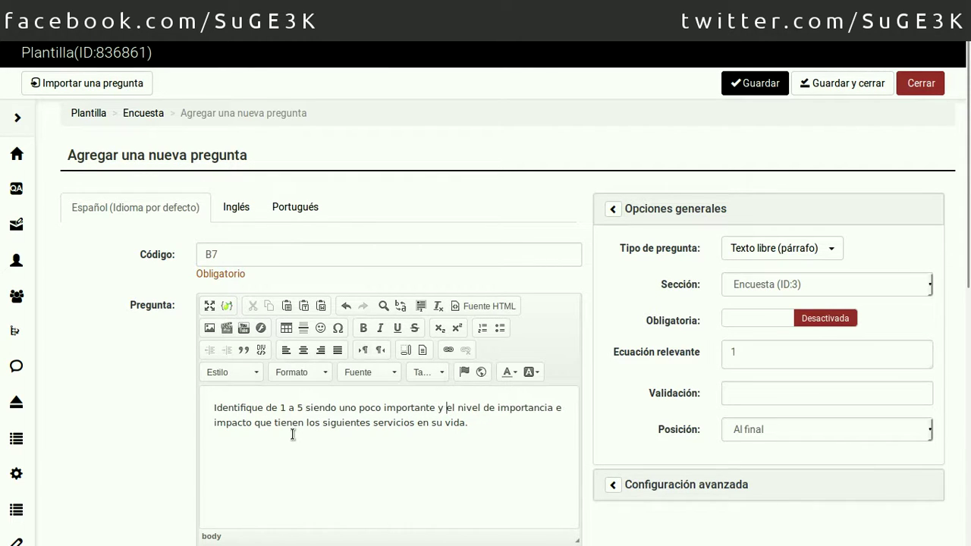
text(pacto)
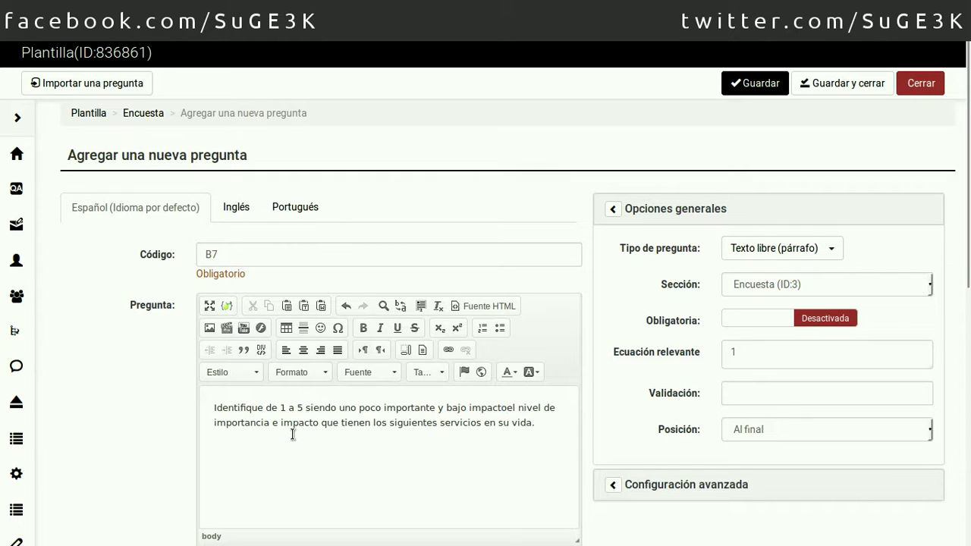
text(,)
Step: Set the question type to Matriz de doble eje and make the question mandatory
click(811, 251)
scroll(833, 483, down, 4)
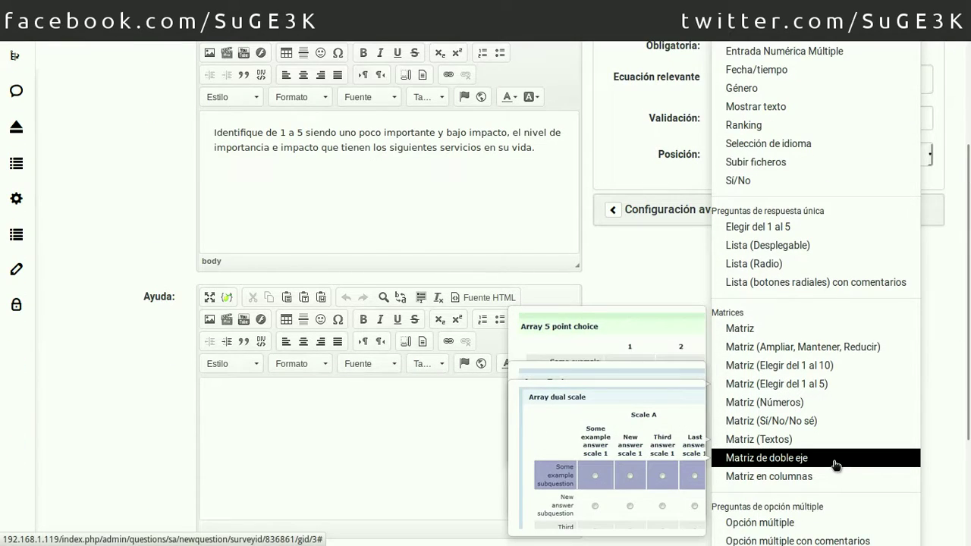
click(834, 459)
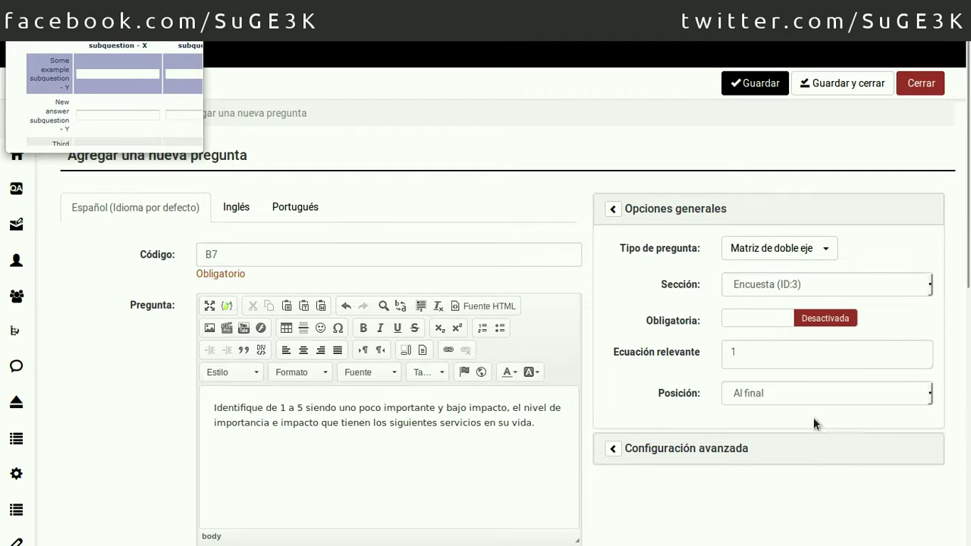
click(781, 325)
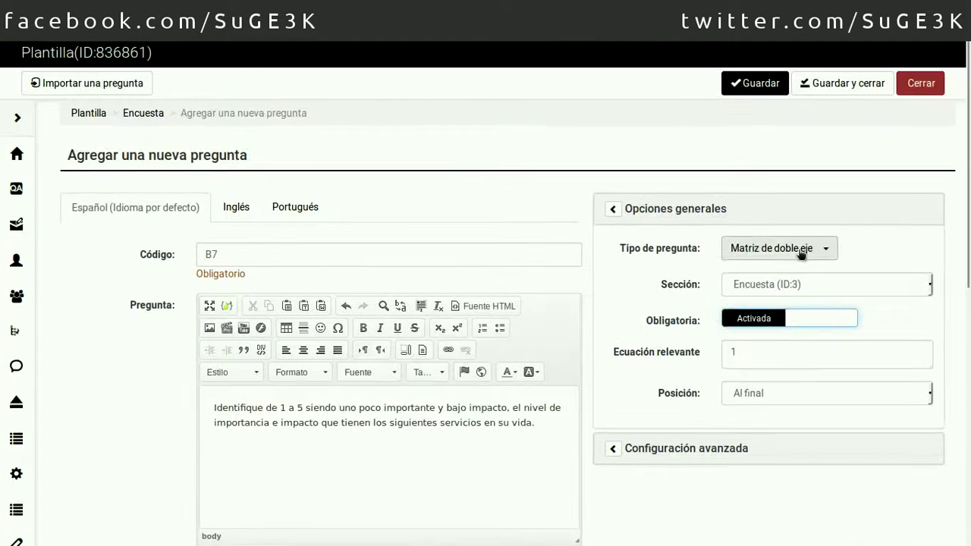
Step: In the advanced configuration, set the Spanish header of the first axis to Importancia and of the second axis to Impacto
click(678, 448)
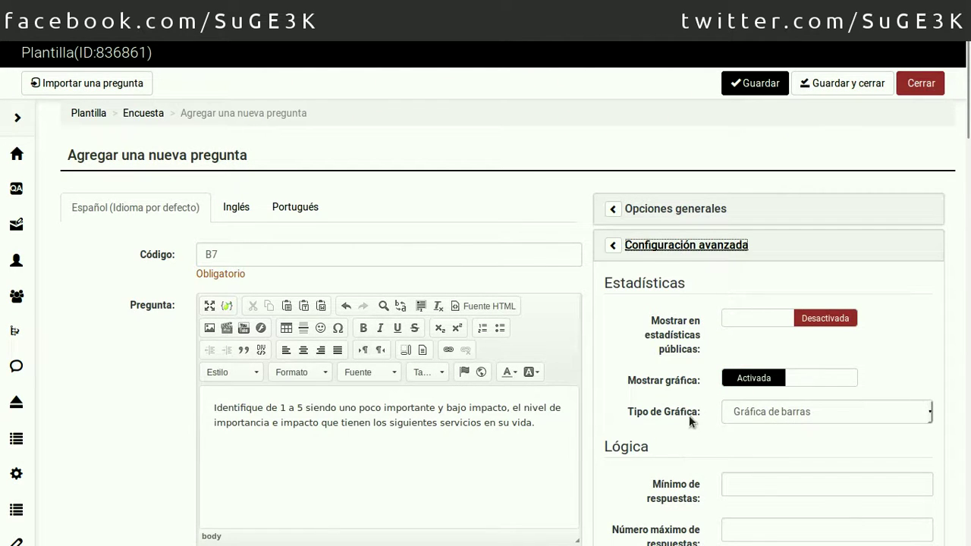
scroll(689, 415, down, 3)
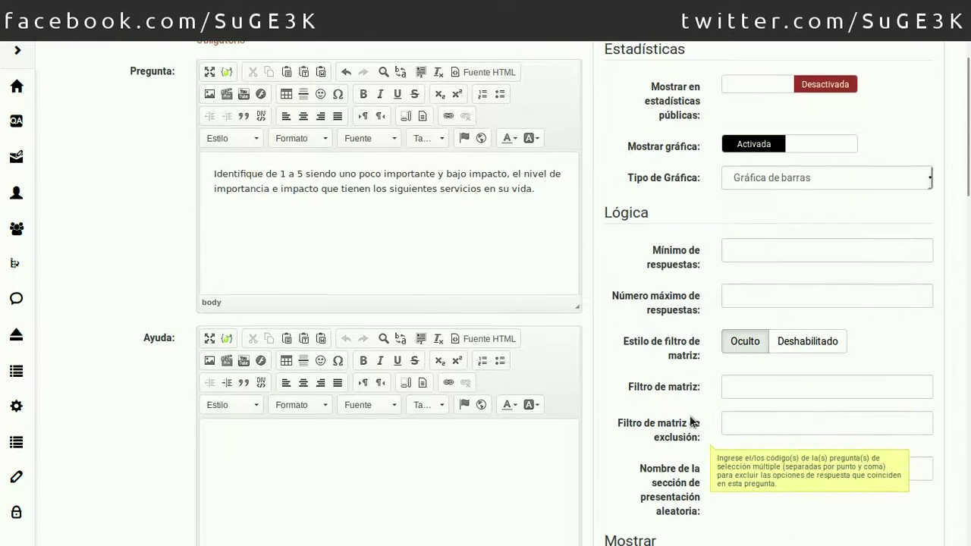
scroll(690, 422, down, 3)
scroll(690, 416, down, 3)
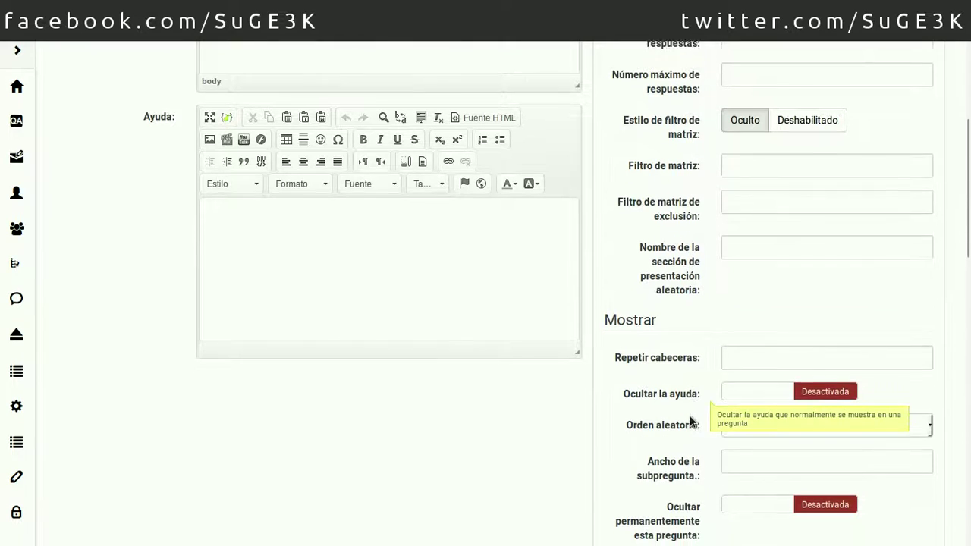
scroll(690, 422, down, 1)
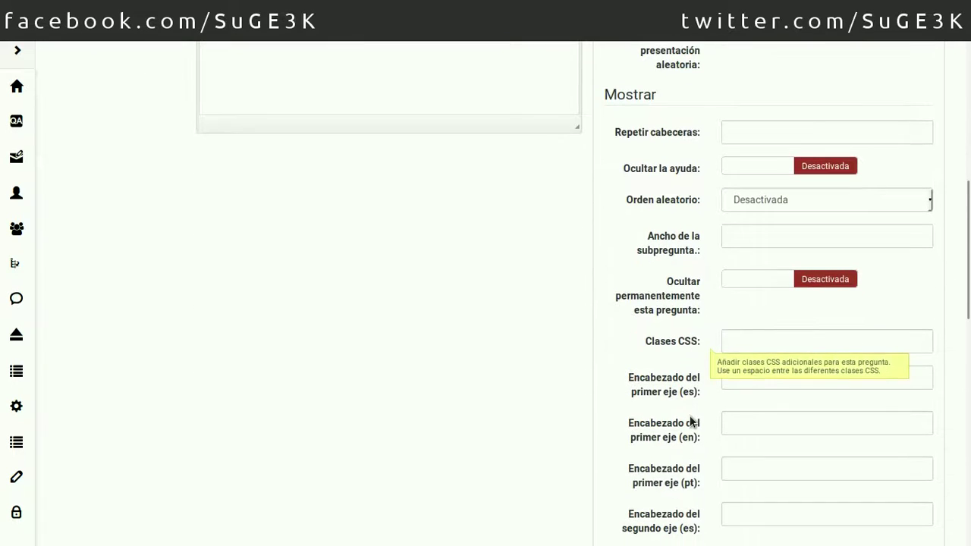
scroll(690, 421, down, 1)
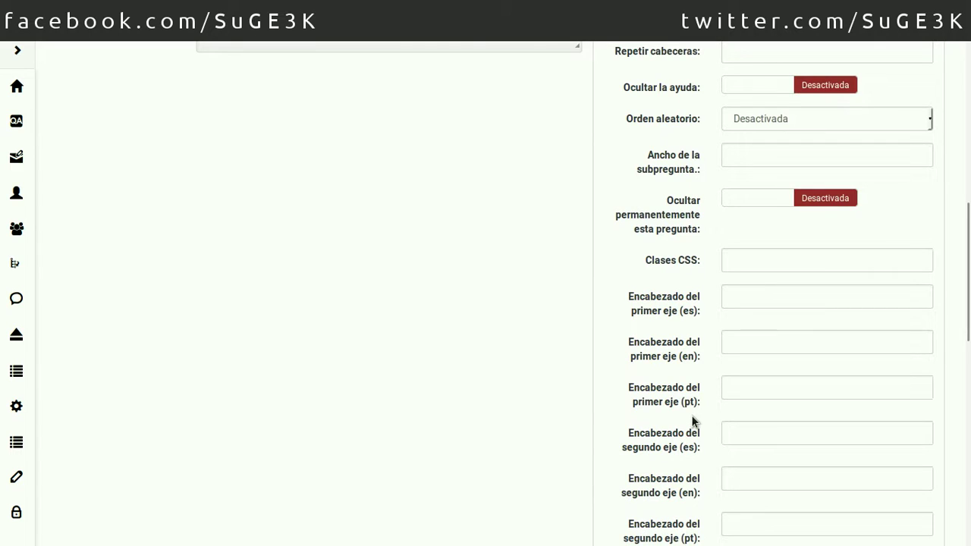
mouse_move(687, 305)
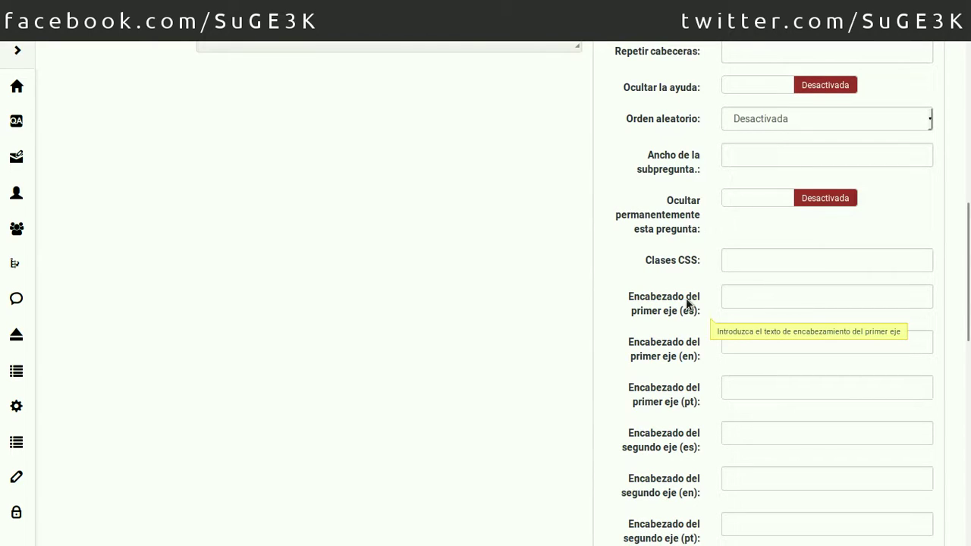
click(765, 301)
text(Impor)
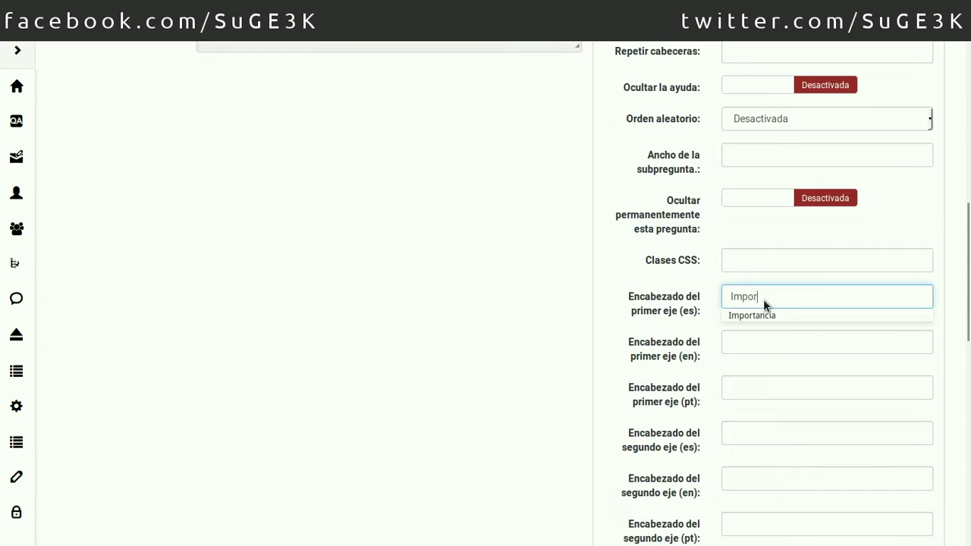
text(tancia)
key(Down)
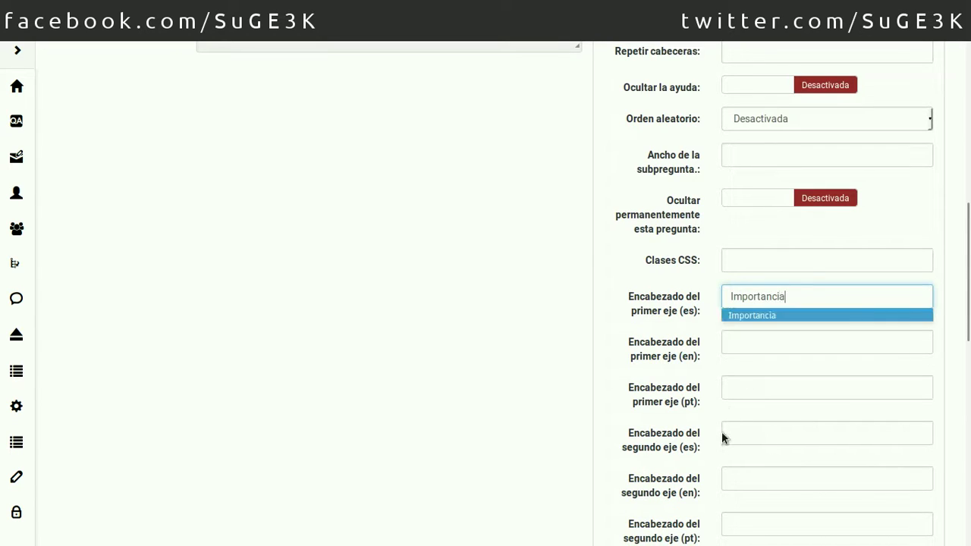
click(722, 433)
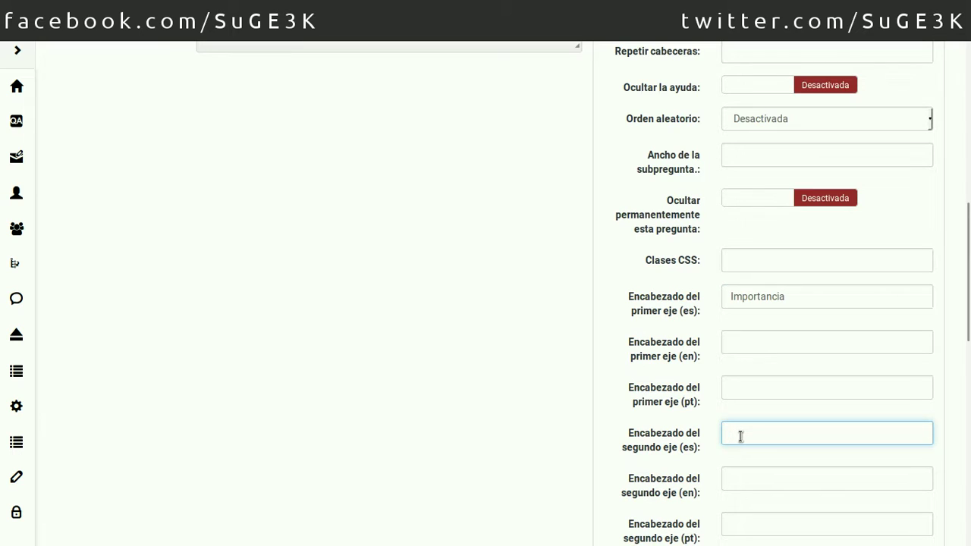
text(Impacto)
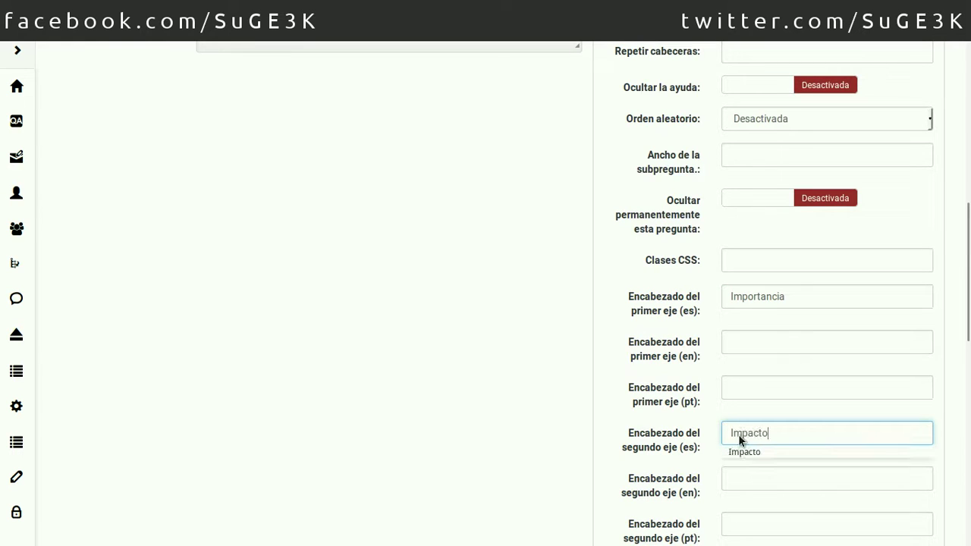
Step: Check the remaining advanced settings of the dual-axis question and save the new question
click(635, 401)
scroll(651, 408, down, 1)
scroll(651, 407, down, 4)
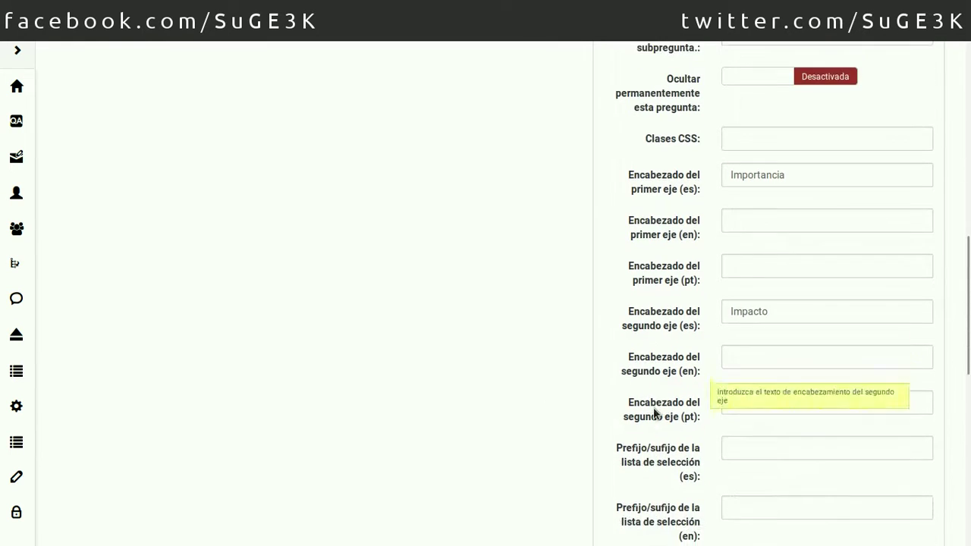
scroll(695, 409, down, 3)
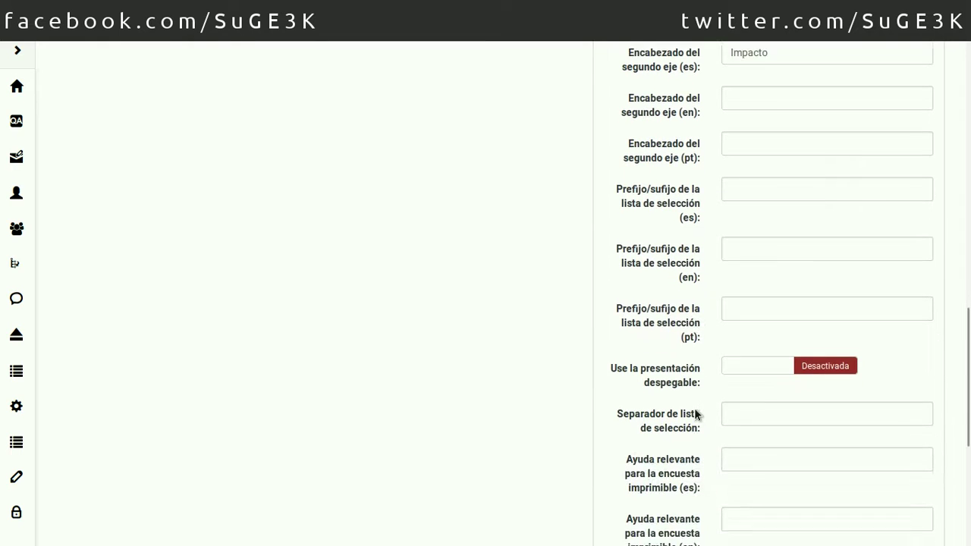
scroll(694, 413, down, 2)
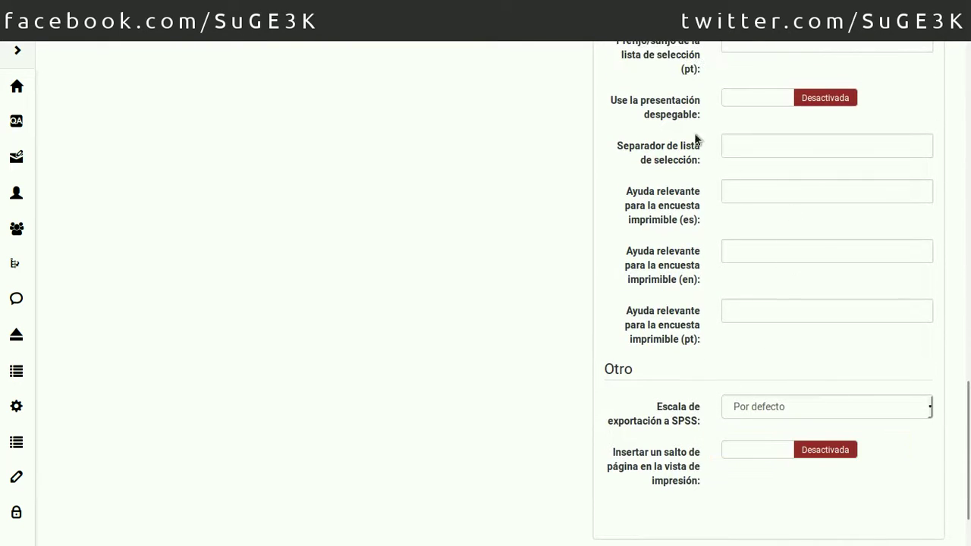
mouse_move(649, 101)
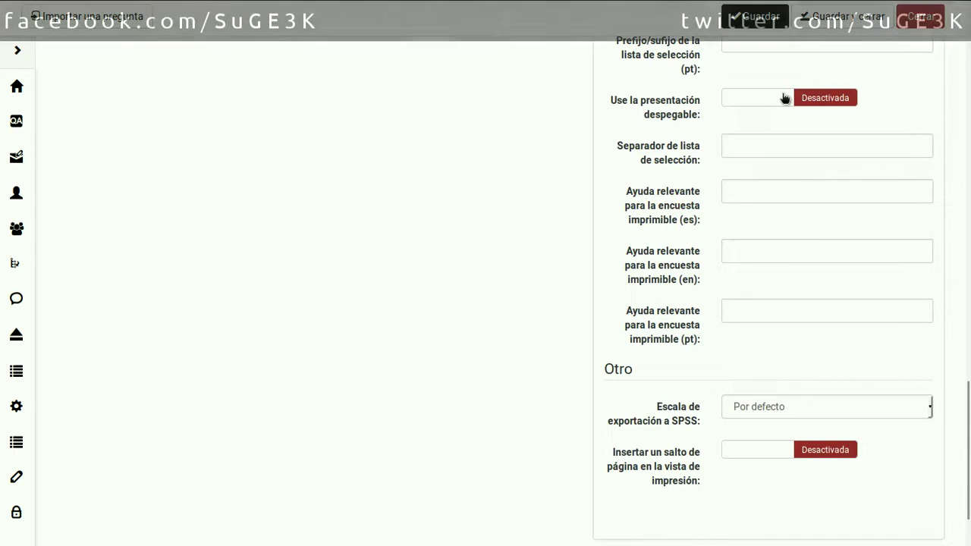
scroll(693, 329, down, 2)
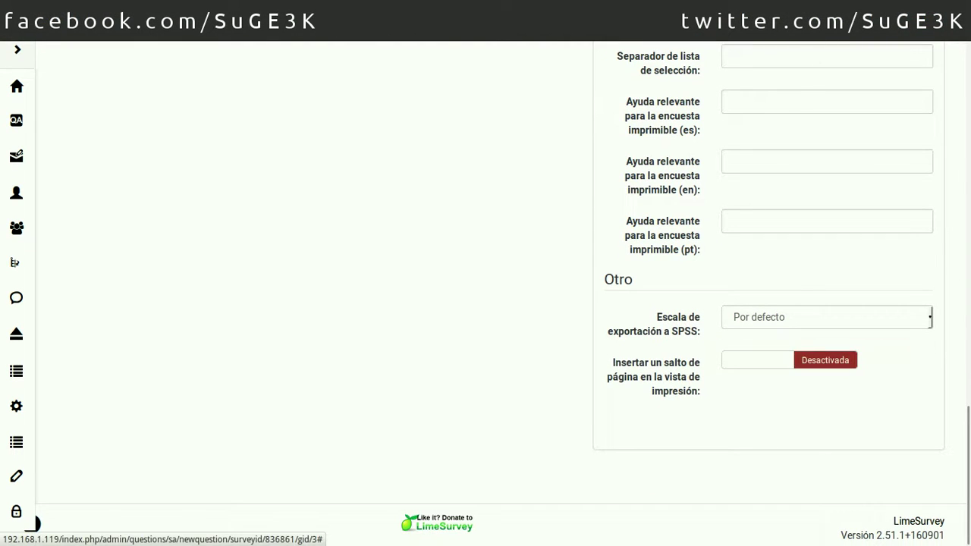
click(32, 523)
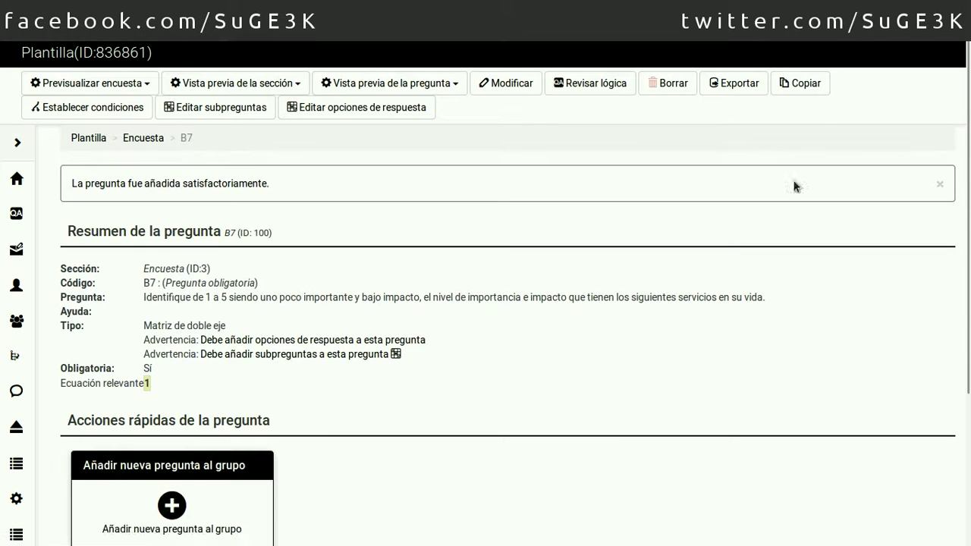
Step: Replace B7's example subquestion through quick add with Agua, Gas, Energia, Television, Telefonia and Internet
click(225, 117)
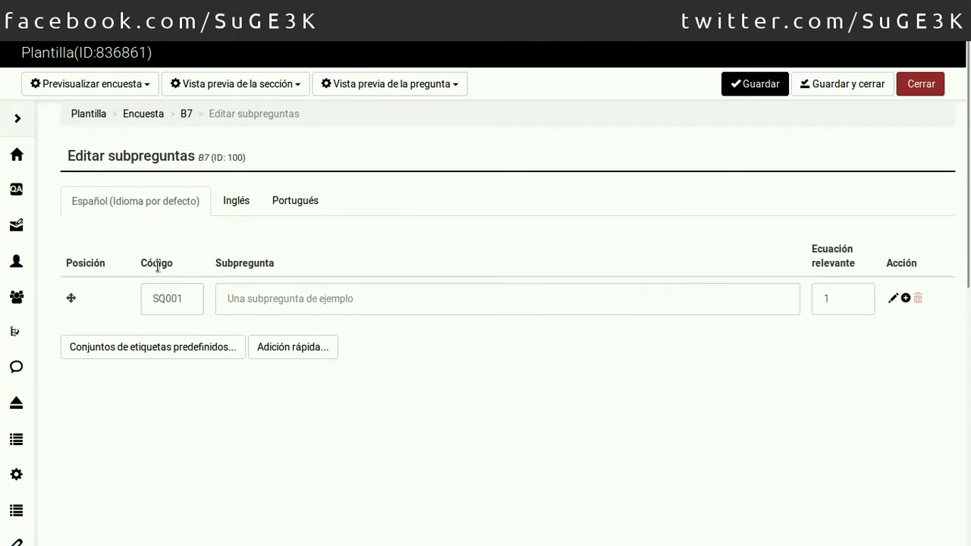
click(295, 351)
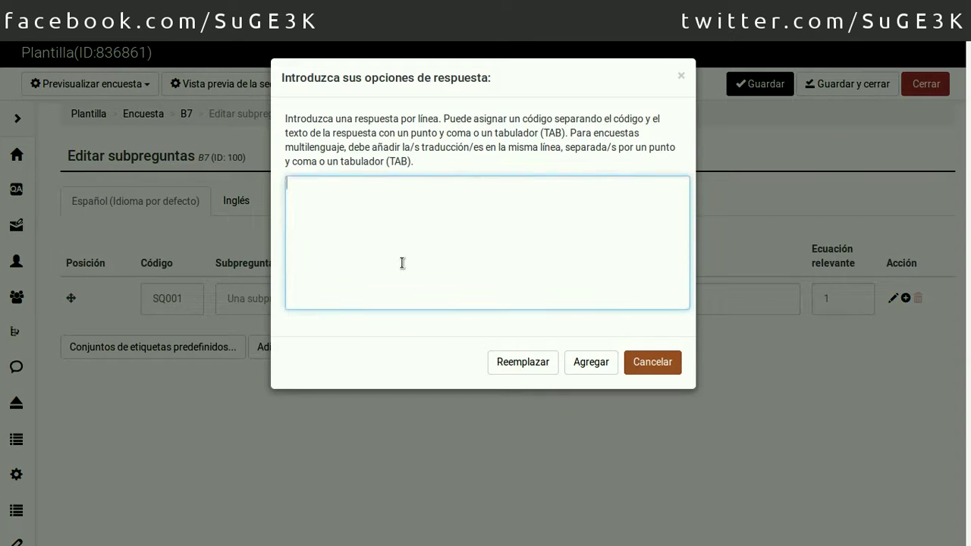
text(Agua)
key(Return)
text(Agua Gas )
text(Energia)
key(Return)
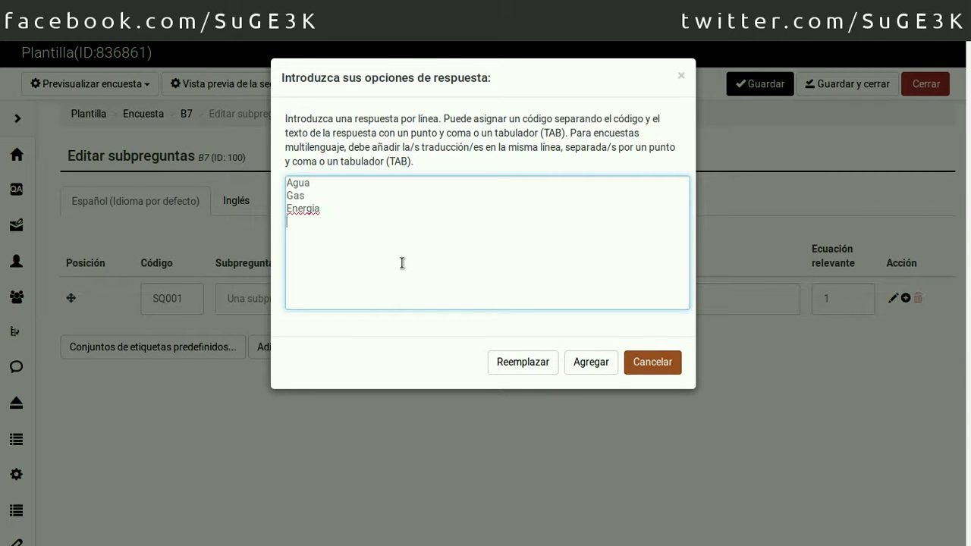
text(Television)
key(Return)
text(Telefonia)
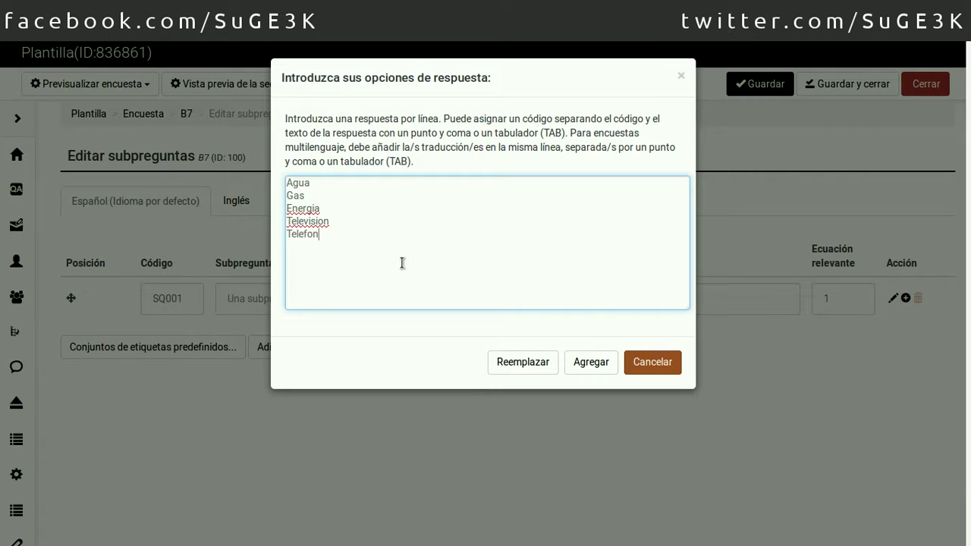
key(Return)
text(Internet)
click(509, 365)
Step: Save B7's subquestions and close the subquestion editor
scroll(425, 372, down, 5)
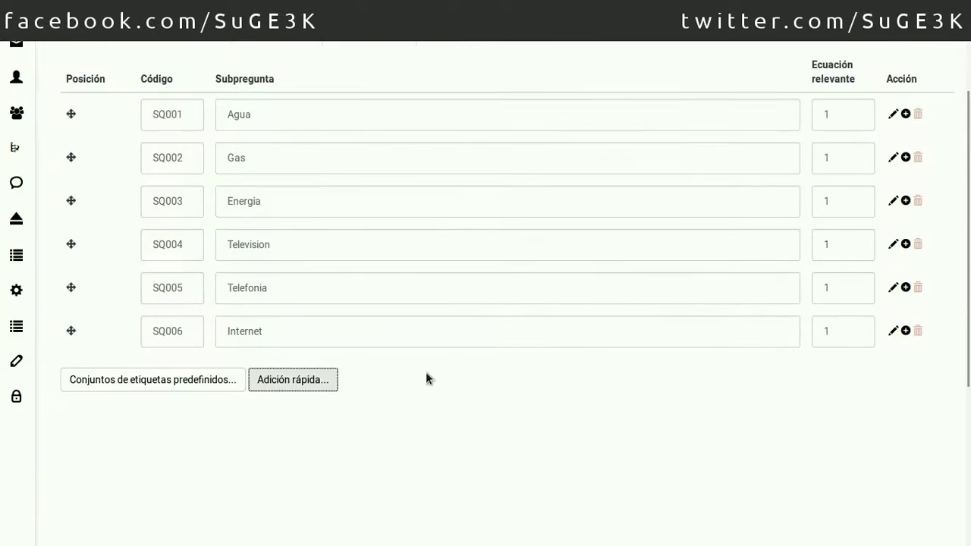
scroll(361, 372, up, 2)
scroll(361, 369, up, 5)
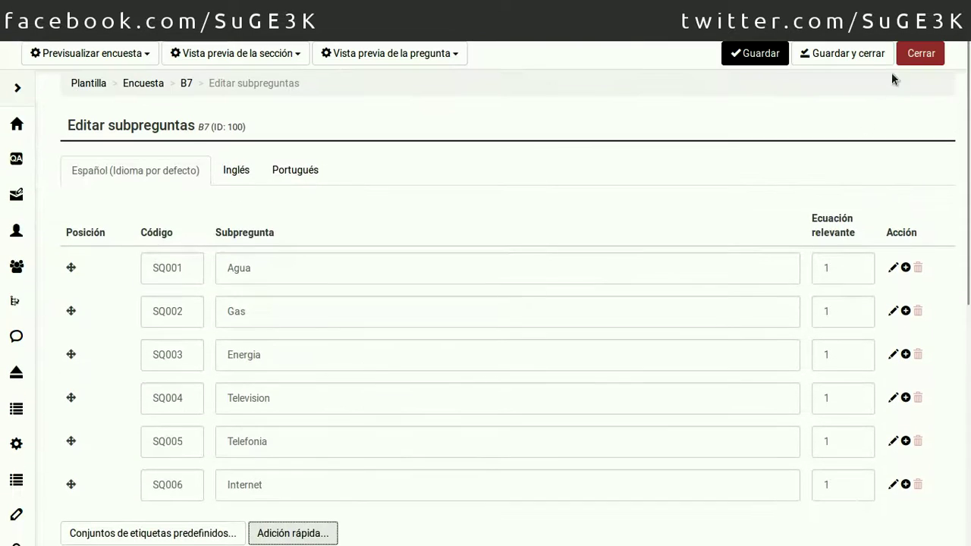
click(862, 53)
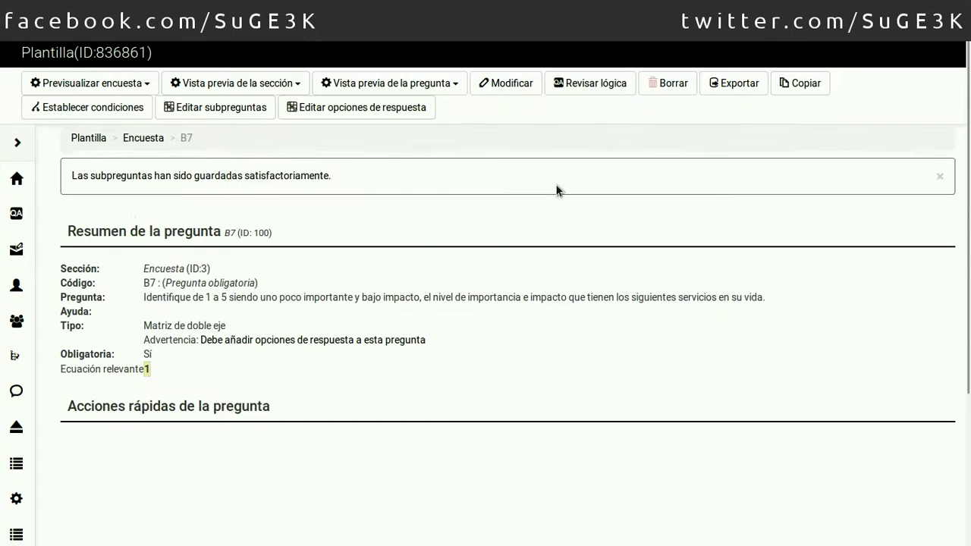
Step: Open B7's answer options and replace the example option of response scale 1 with 1, 2, 3, 4 and 5 through quick add
click(368, 115)
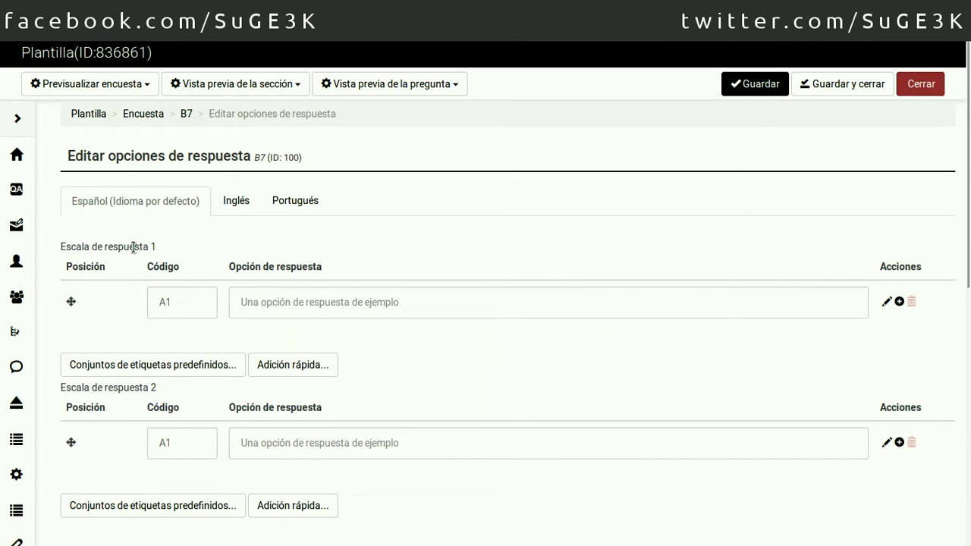
click(330, 365)
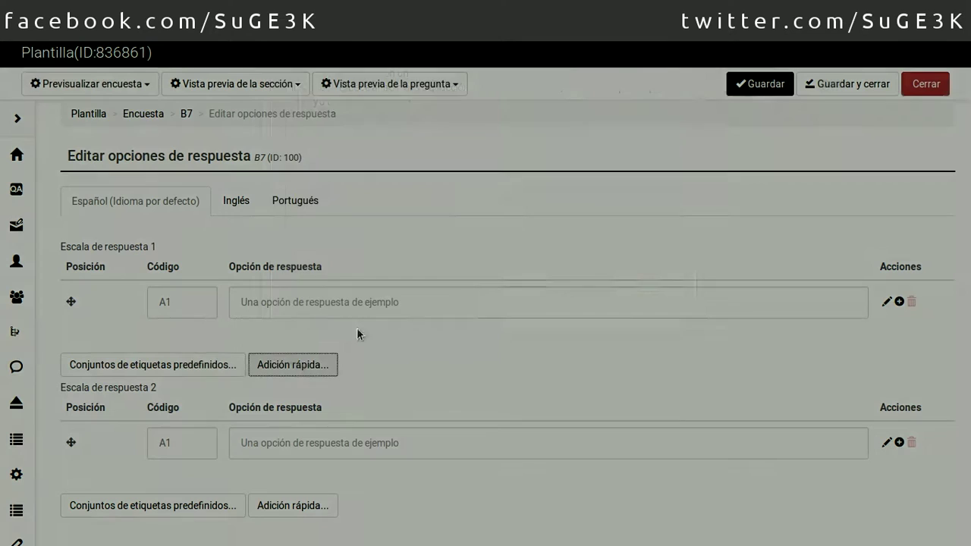
click(504, 240)
text(1 2 )
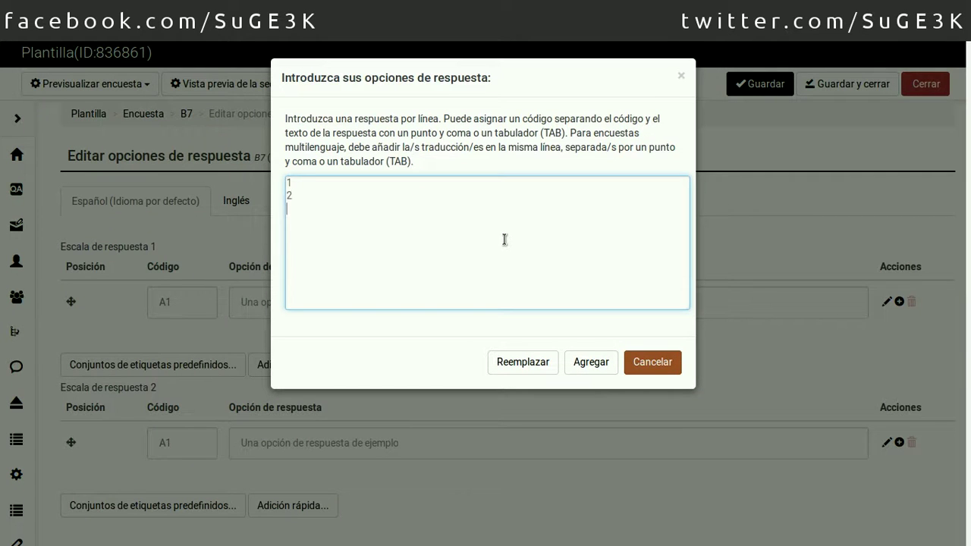
text(3 4 5)
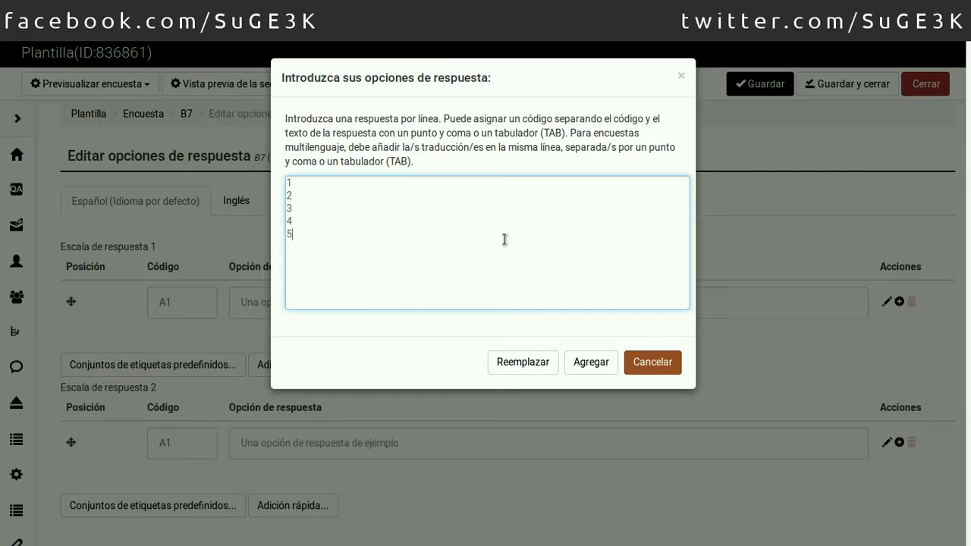
click(526, 364)
Step: Set the codes of options 2 to 5 in response scale 1 to A2, A3, A4 and A5
scroll(394, 410, down, 3)
scroll(370, 415, down, 3)
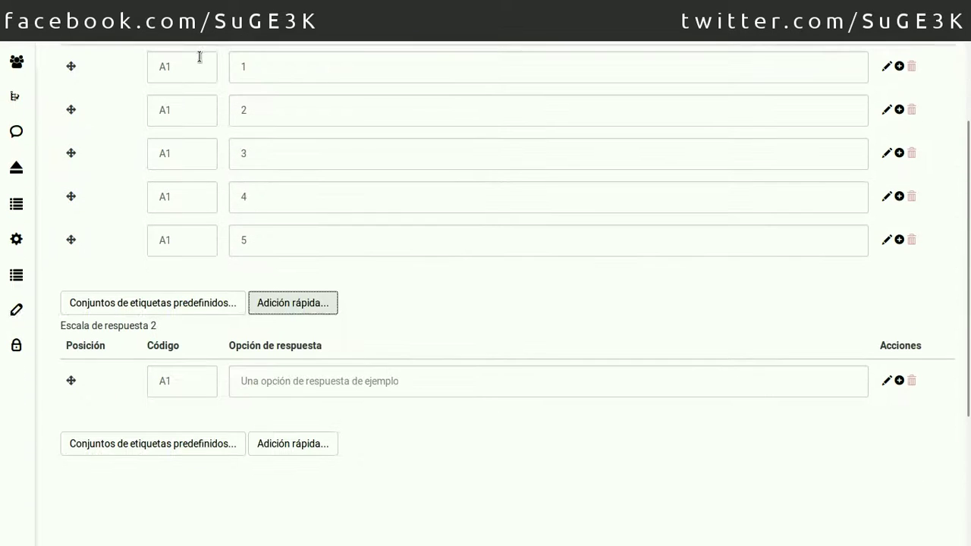
click(180, 113)
key(BackSpace)
text(2)
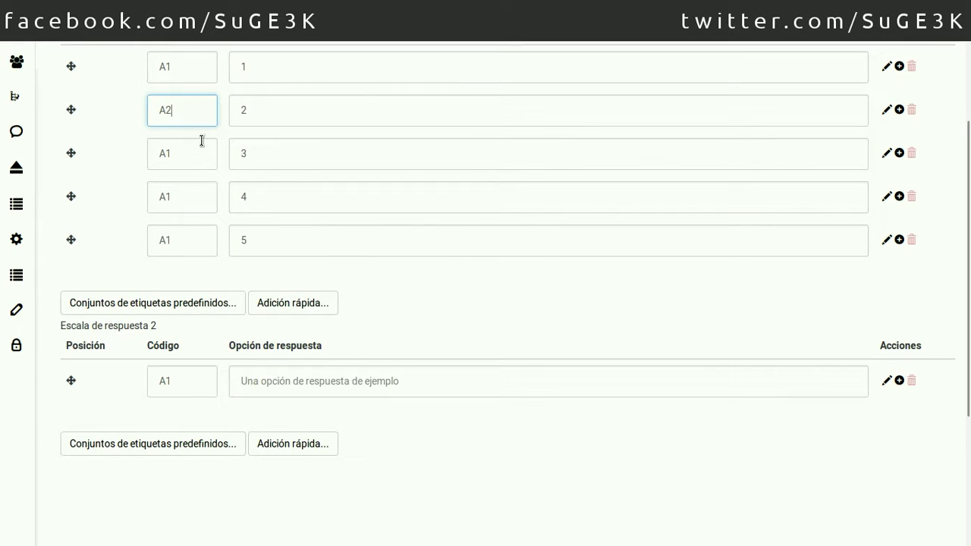
click(199, 145)
key(BackSpace)
text(3)
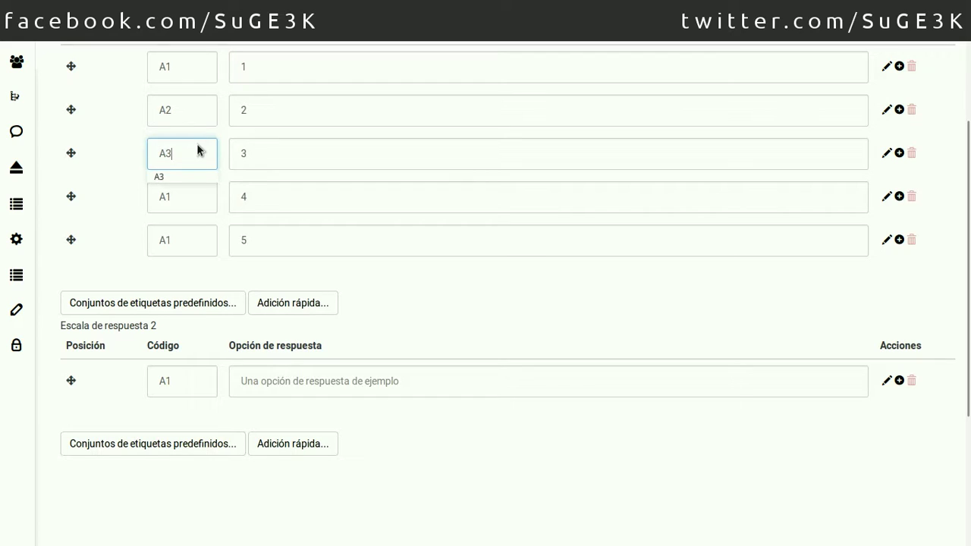
click(193, 197)
key(BackSpace)
text(4)
click(190, 252)
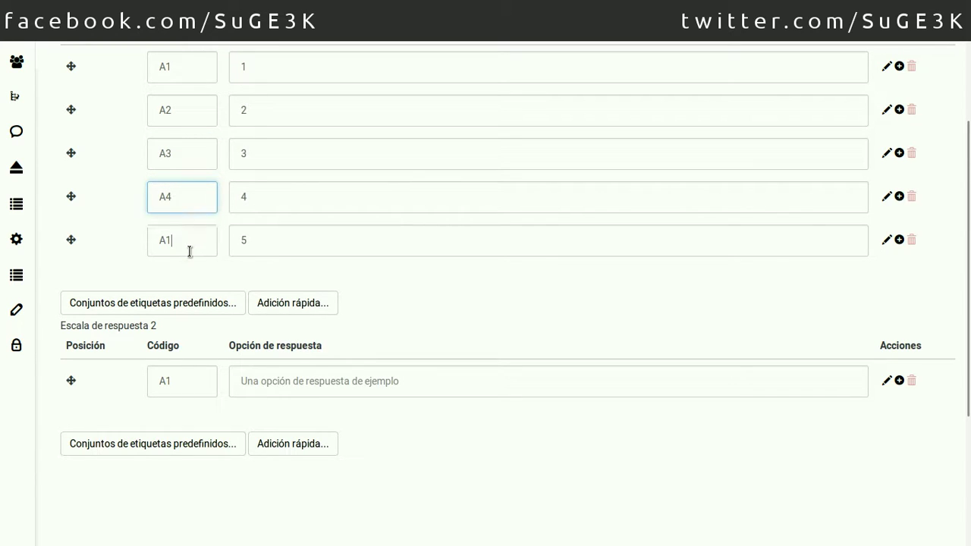
key(BackSpace)
text(5)
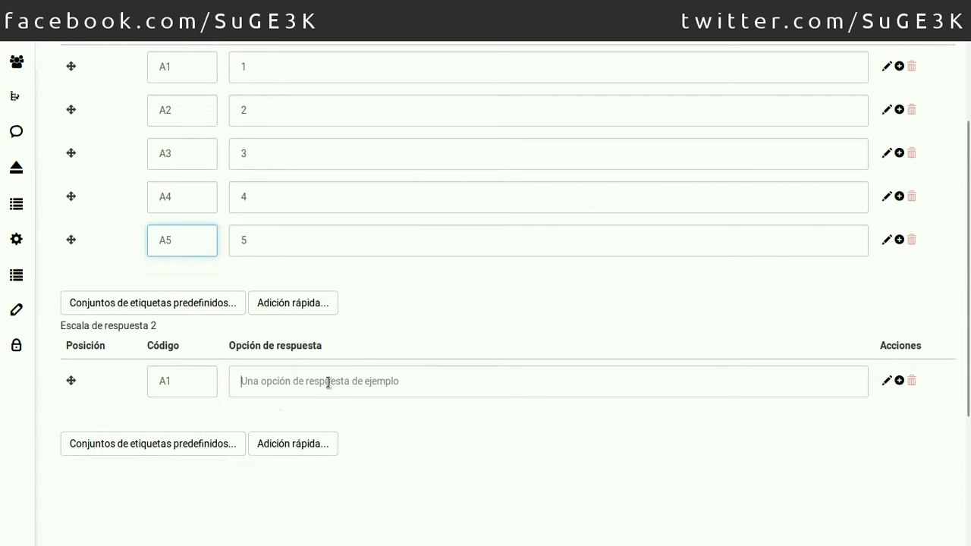
Step: Replace the example option of response scale 2 with 1, 2, 3, 4 and 5 through quick add
click(326, 379)
click(295, 445)
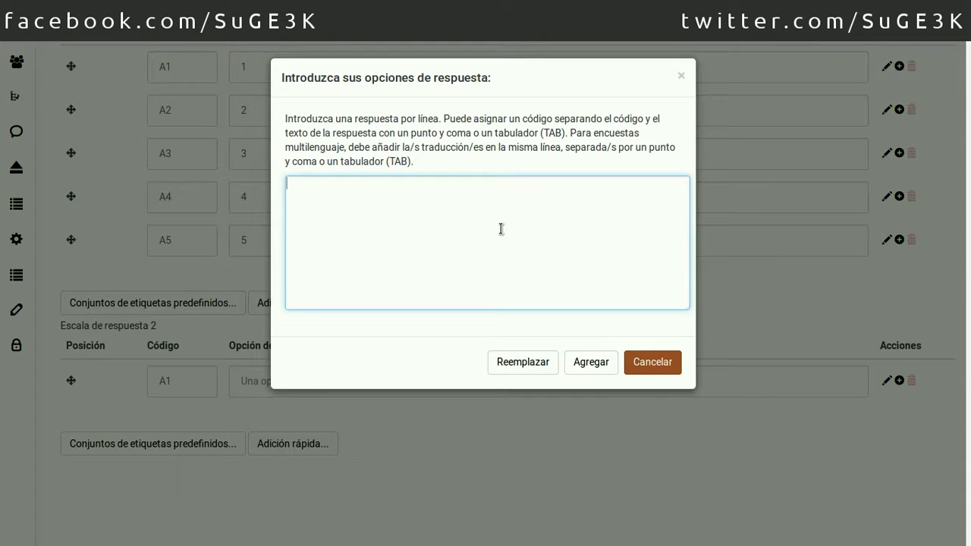
text(1 2 3 4 5)
key(Delete)
text(5)
click(535, 362)
Step: Set the codes of options 2 to 5 in response scale 2 to A2, A3, A4 and A5, and save and close the answer options
click(189, 345)
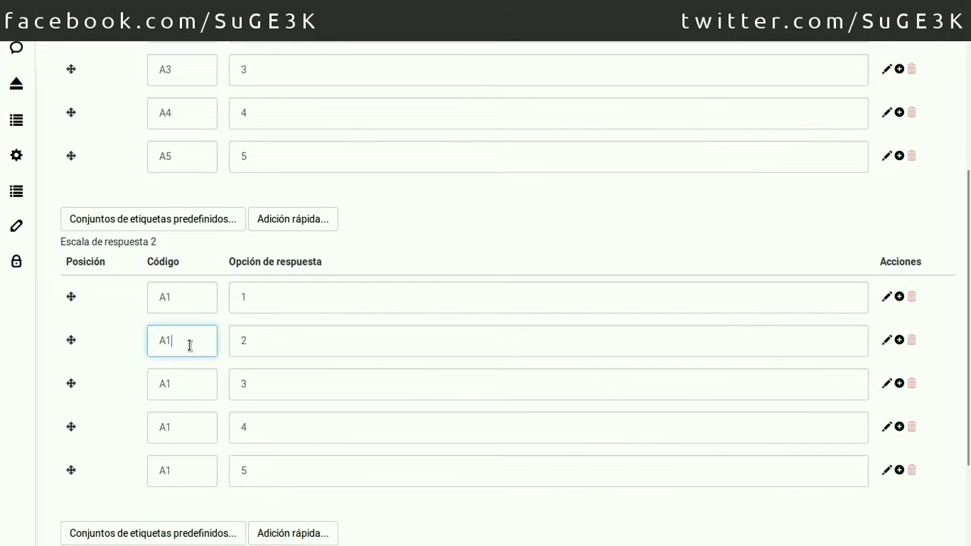
click(182, 385)
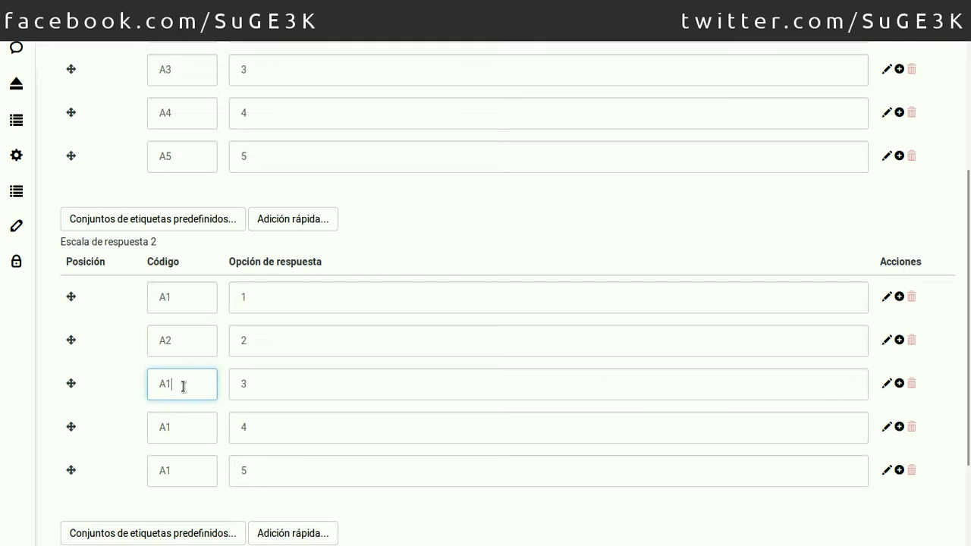
key(BackSpace)
text(3)
click(175, 427)
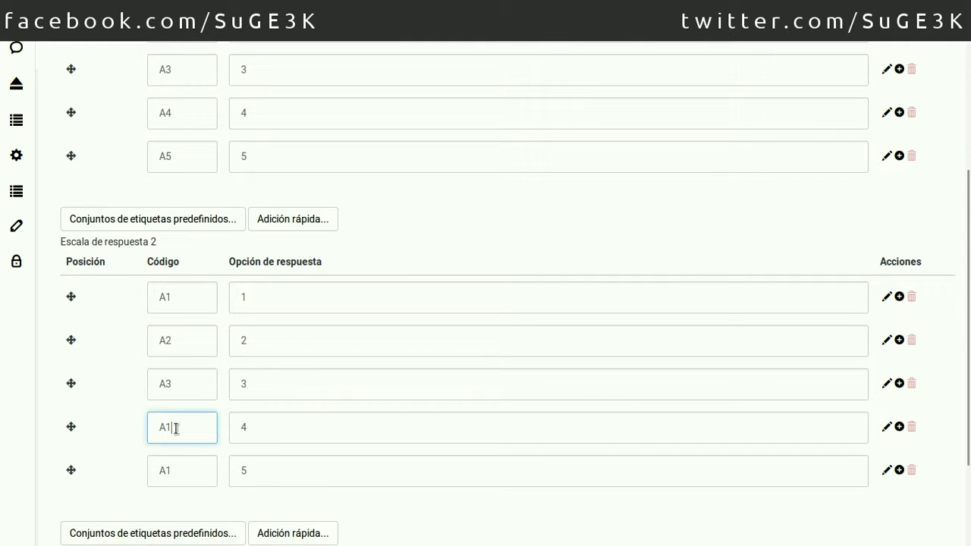
key(BackSpace)
text(4)
click(183, 468)
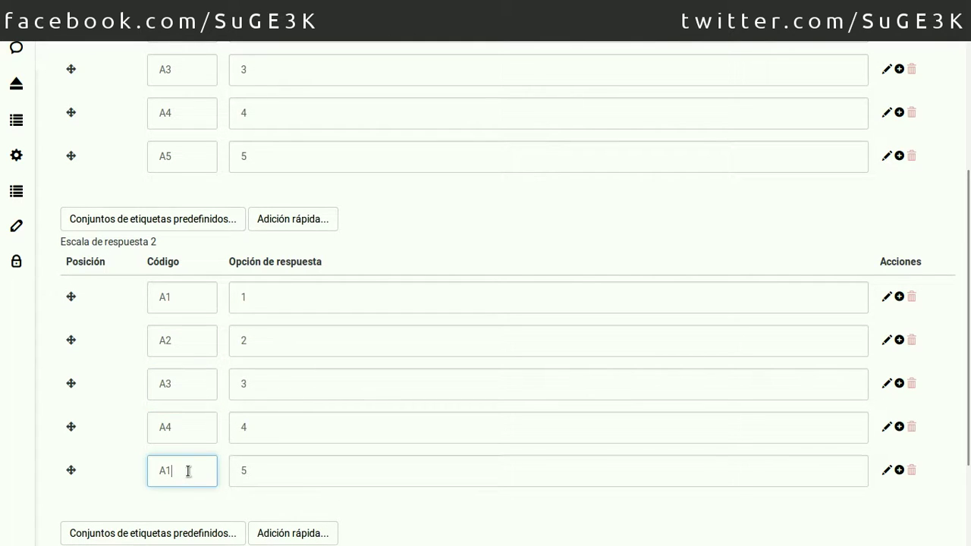
key(BackSpace)
text(5)
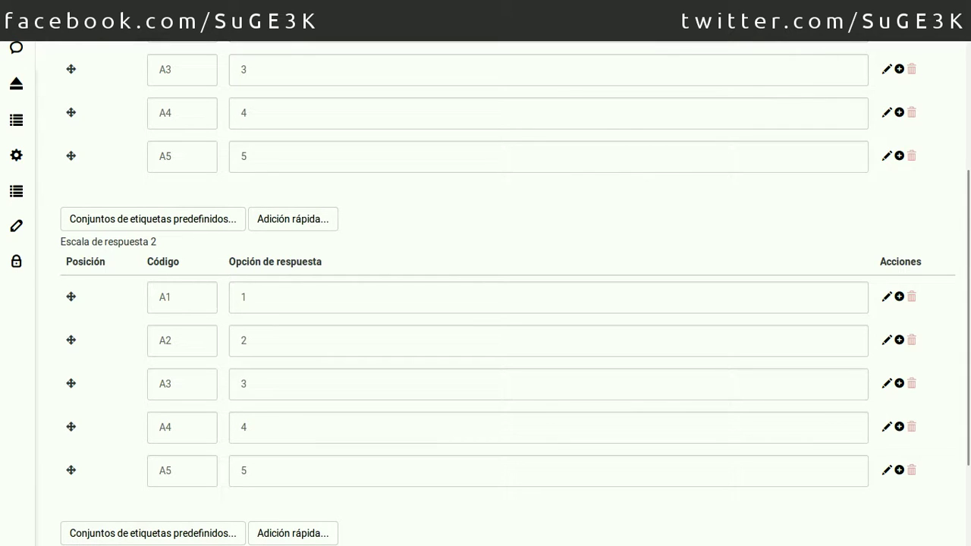
click(831, 23)
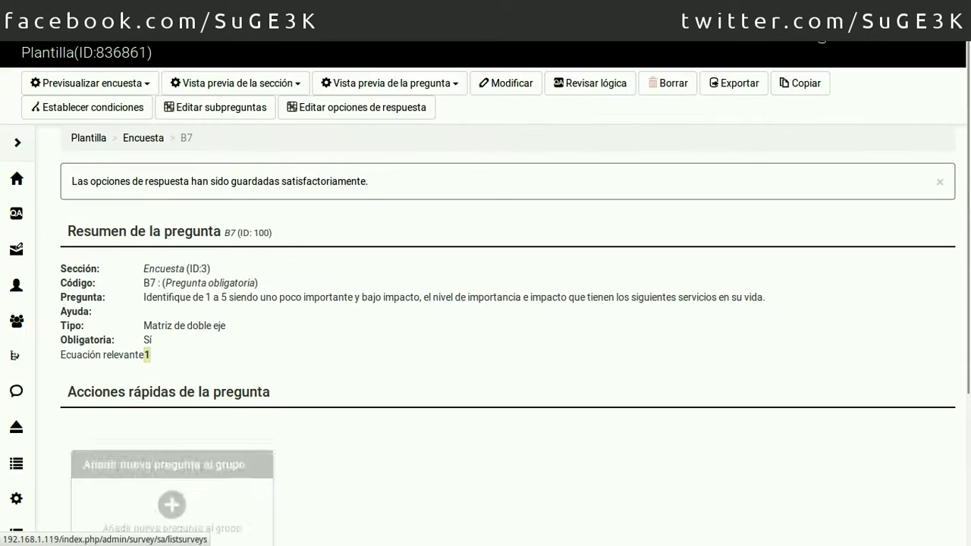
Step: Preview question B7 in Spanish, rate Agua 5 for both Importancia and Impacto, and close the preview
click(443, 85)
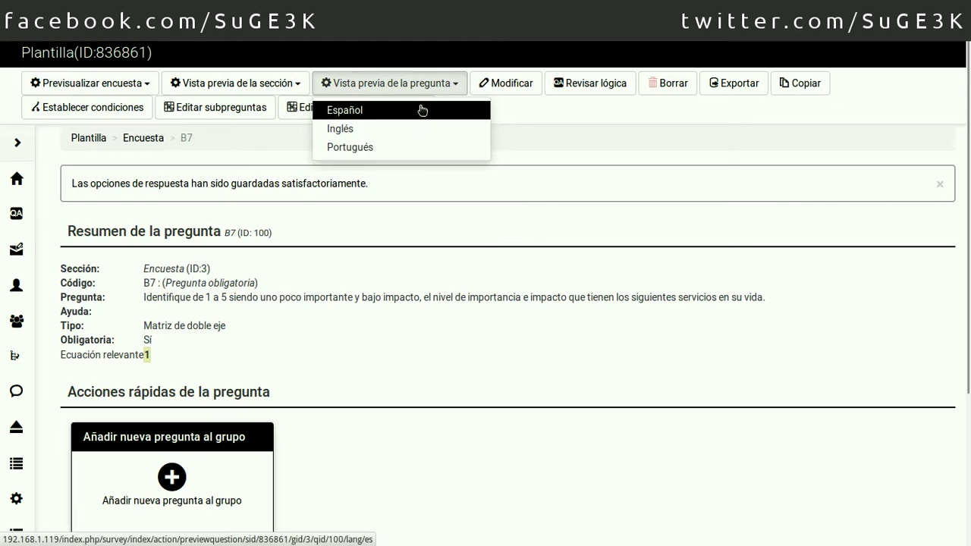
click(423, 109)
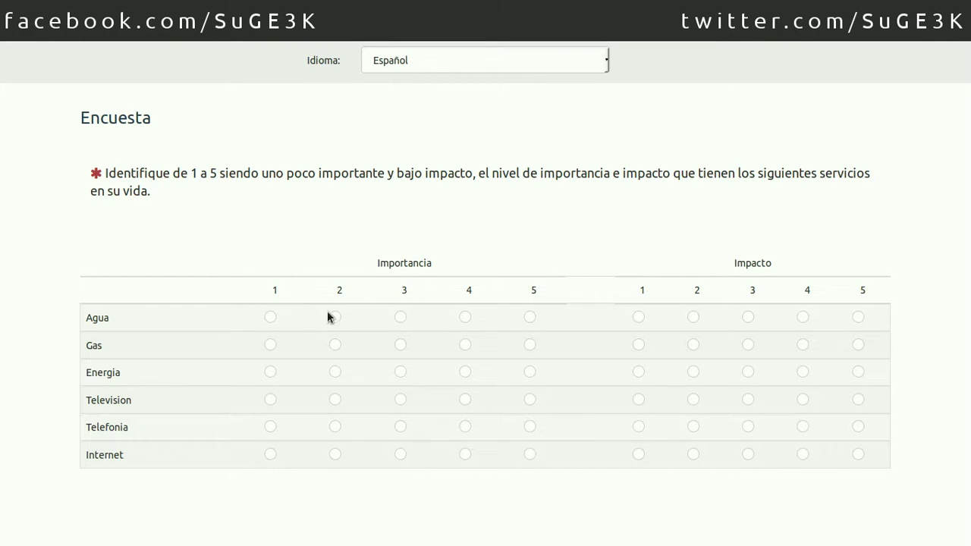
click(530, 317)
click(858, 317)
key(ctrl+w)
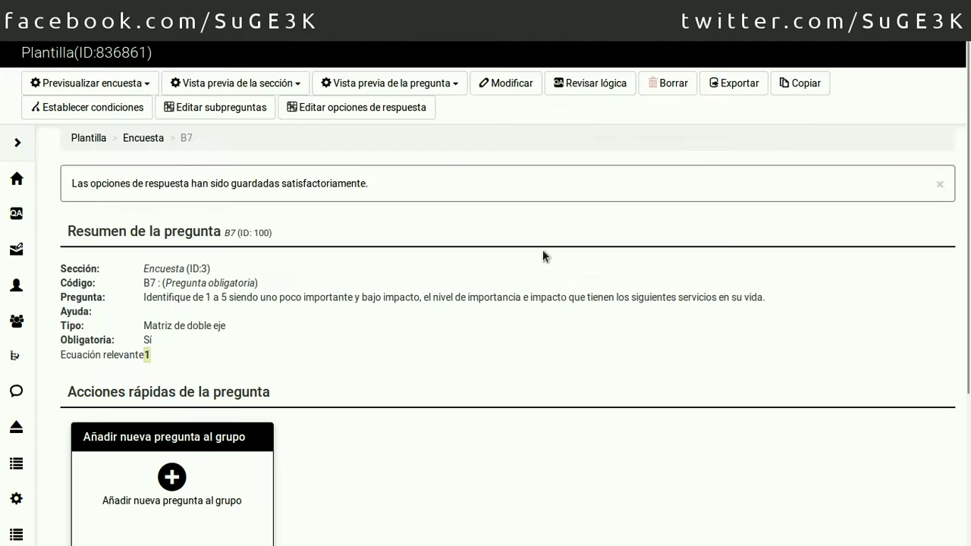
Step: Enable the dropdown presentation (Use la presentación despegable) in the advanced settings of question B7 and save the question
click(510, 84)
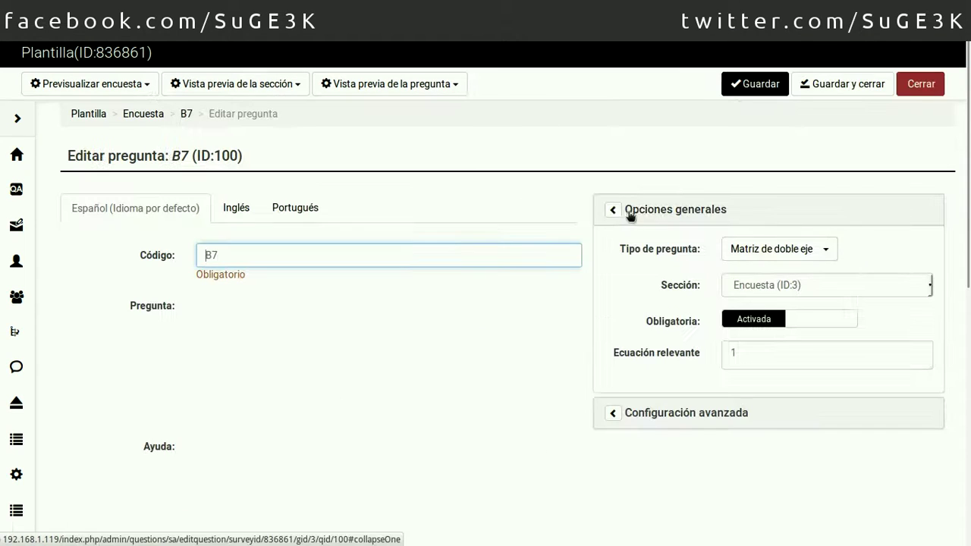
scroll(689, 414, down, 3)
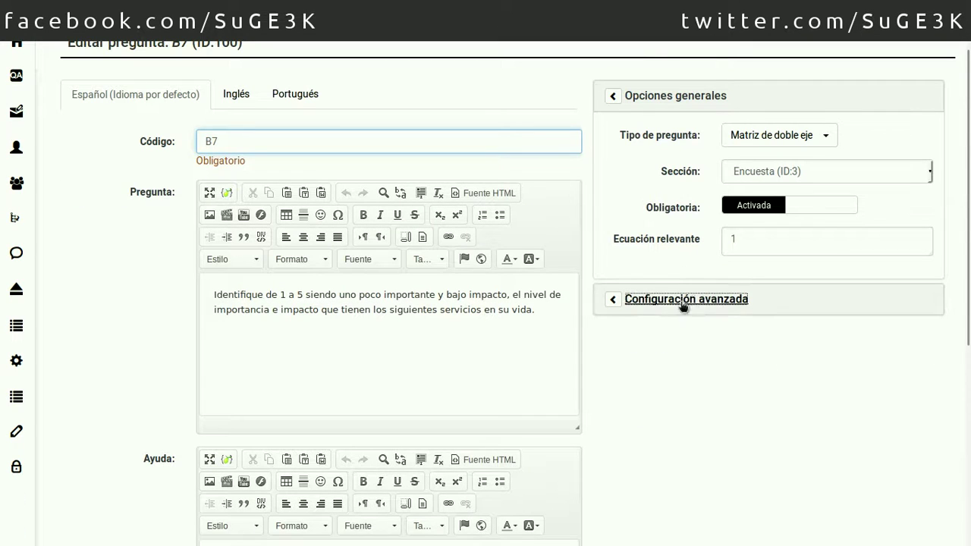
click(685, 300)
scroll(769, 357, down, 10)
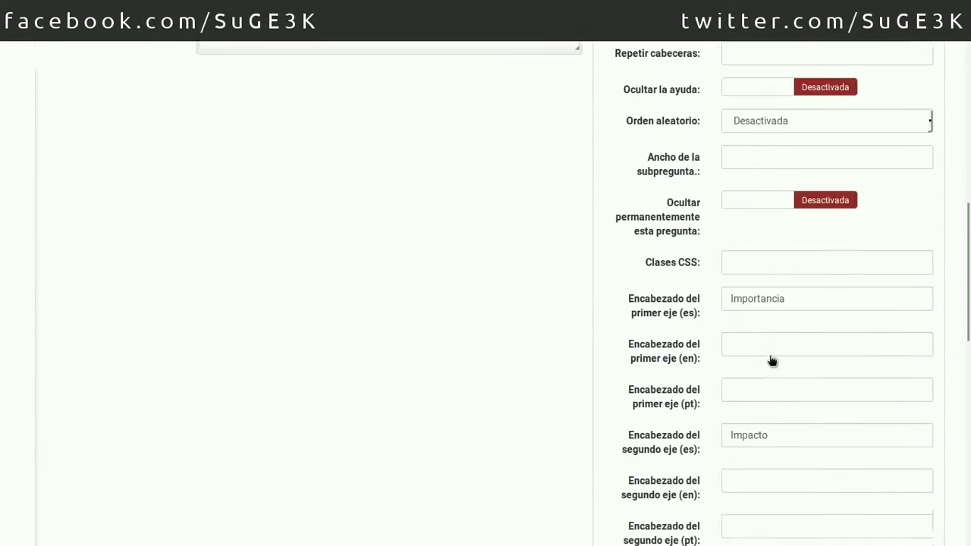
scroll(771, 357, down, 3)
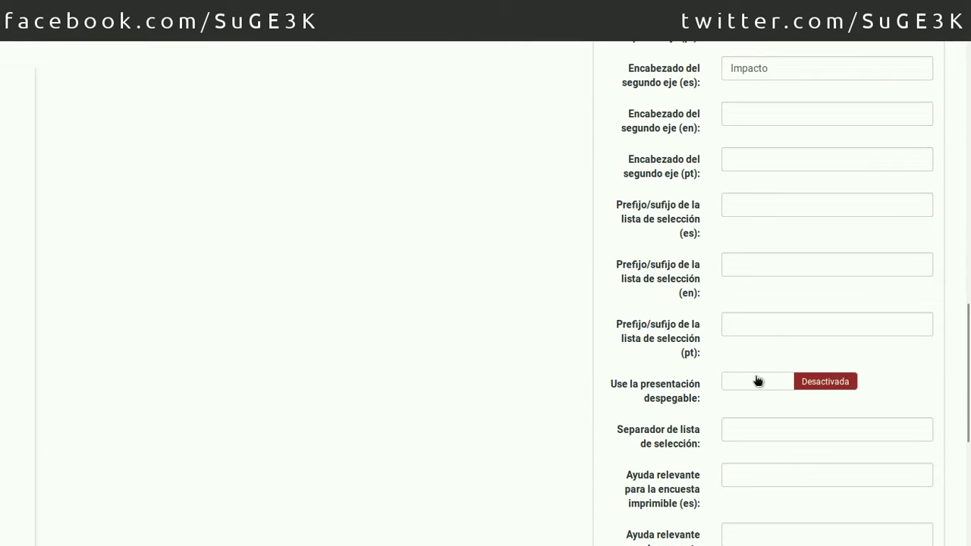
click(816, 386)
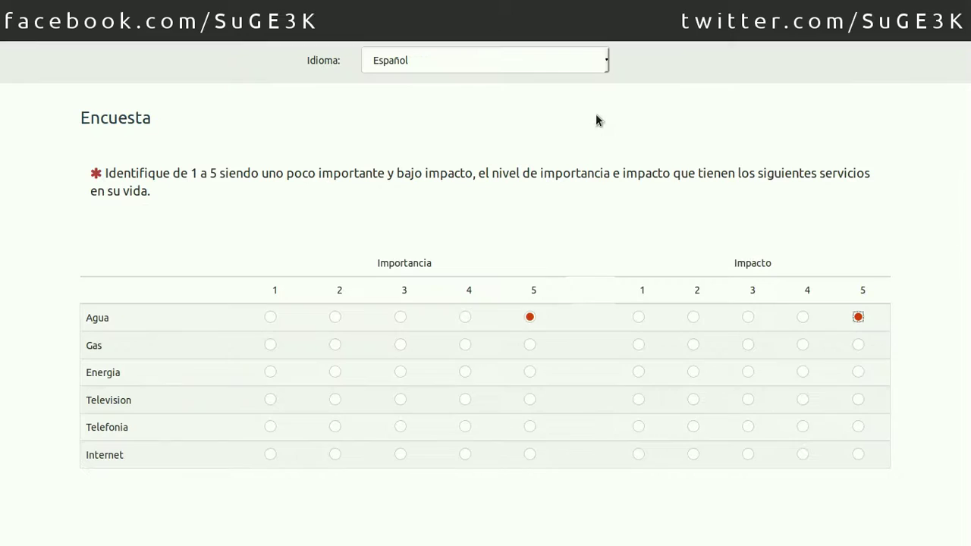
Step: Refresh the B7 preview and choose Importancia 3 and Impacto 2 for Agua, plus an Importancia rating for Gas
key(F5)
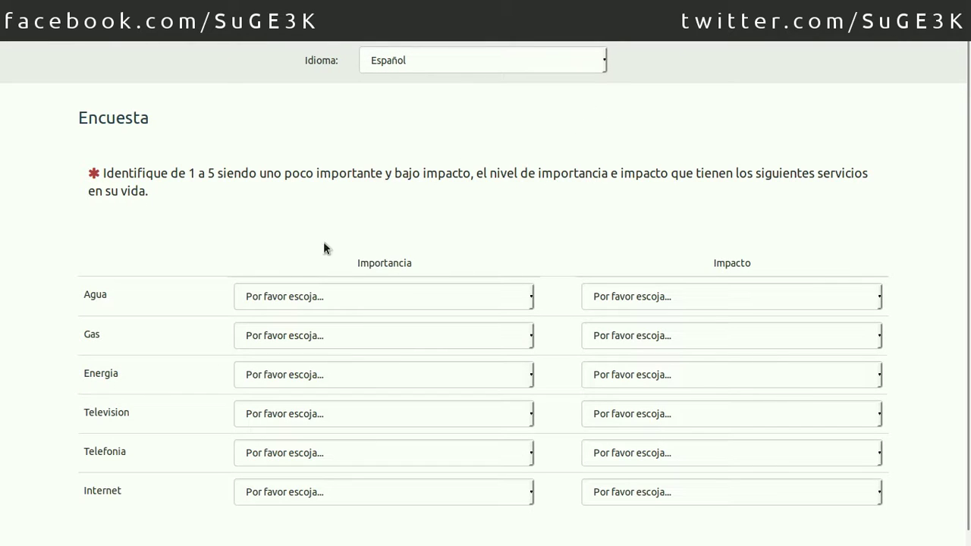
click(368, 299)
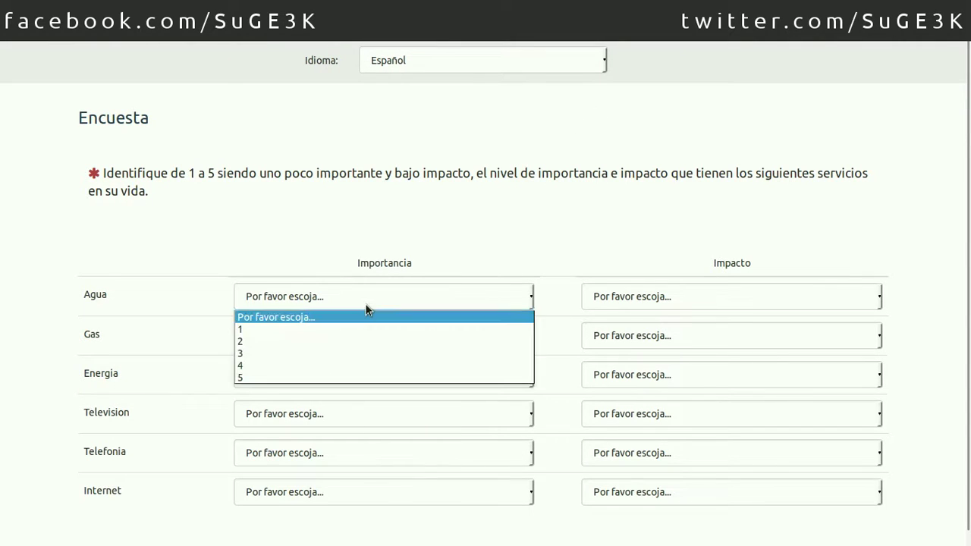
click(372, 354)
click(673, 305)
click(654, 342)
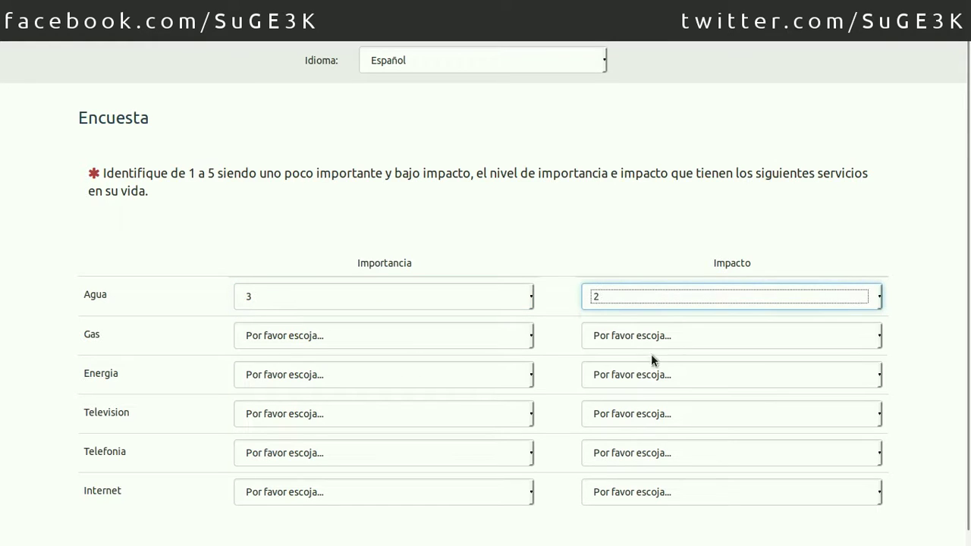
click(397, 341)
click(388, 379)
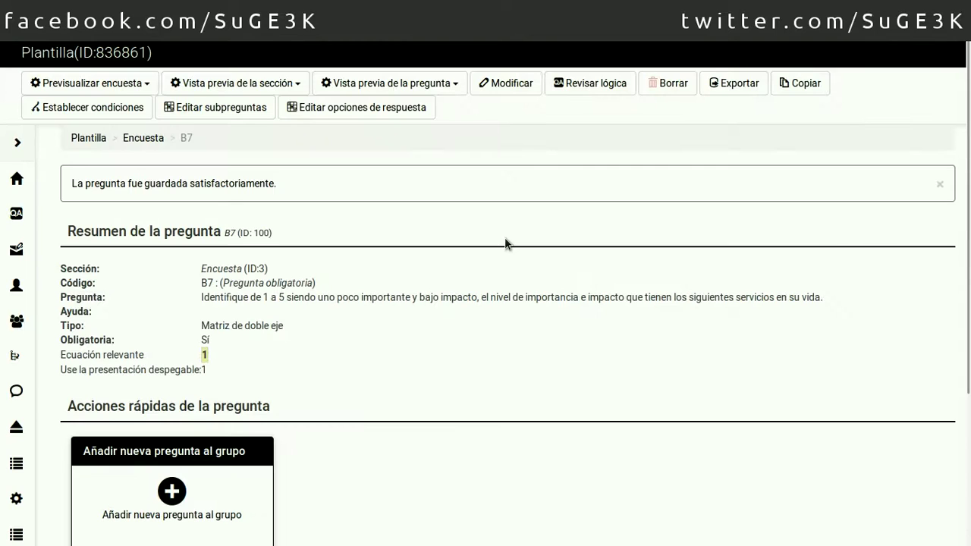
Step: Add a new question to the Encuesta group with code B8 and question type Matriz (Números)
click(169, 491)
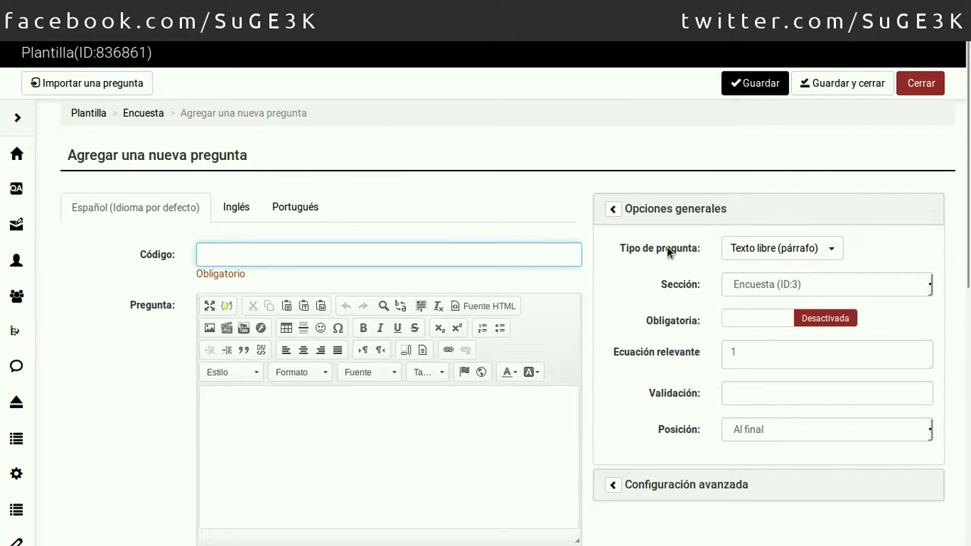
text(B8)
click(780, 248)
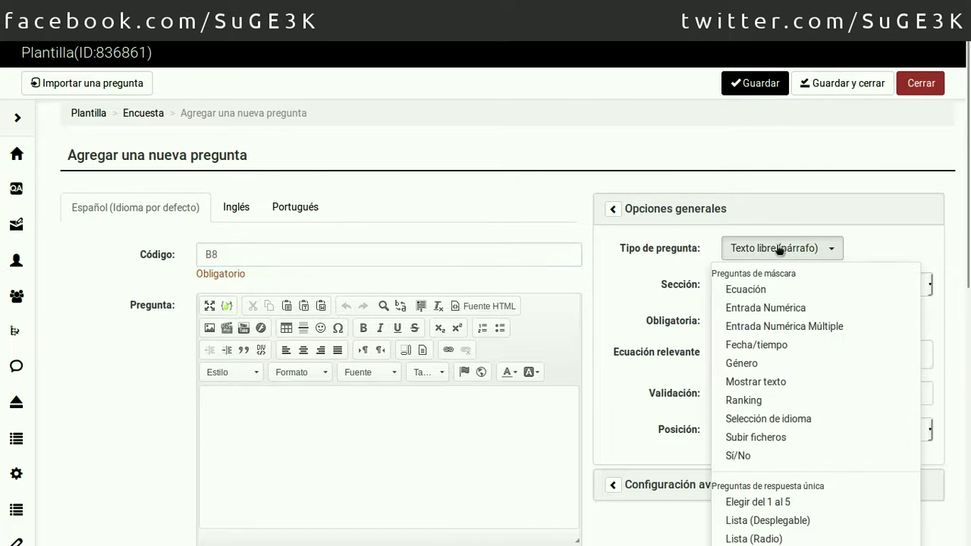
scroll(807, 452, down, 1)
scroll(809, 451, down, 1)
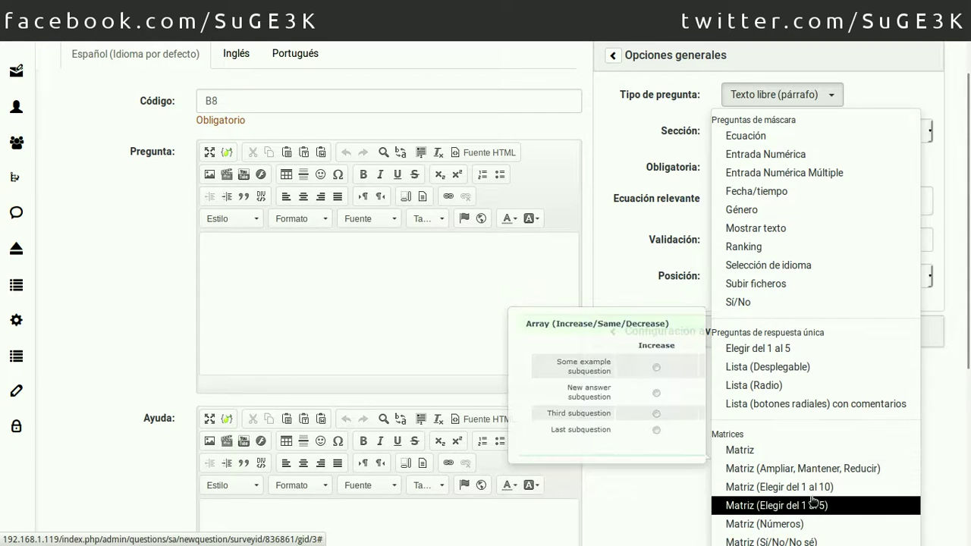
scroll(802, 455, down, 1)
click(804, 484)
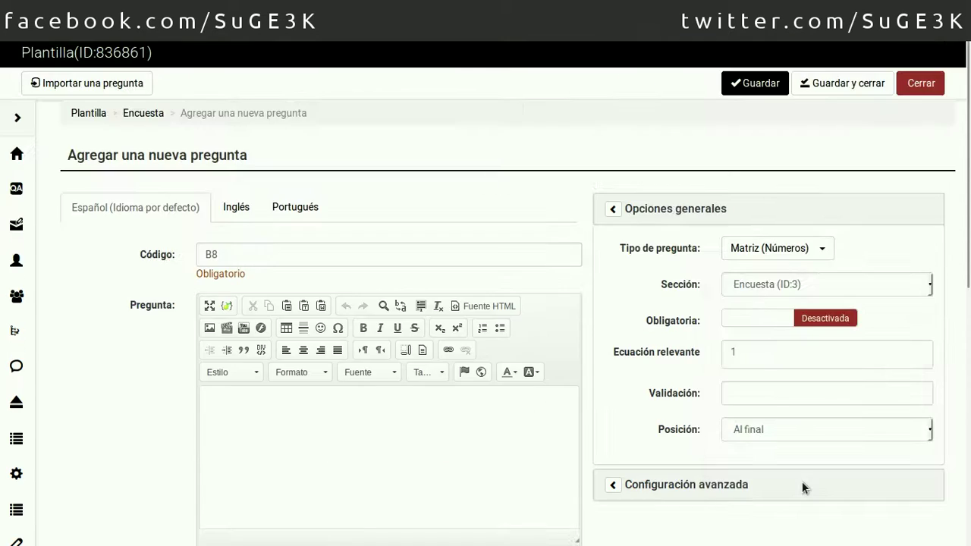
Step: Enter the Spanish question text "Segun su circulo social, cuantos amigos definido por edad tienen los siguientes elementos" for B8
click(408, 436)
text(egun su circulo social)
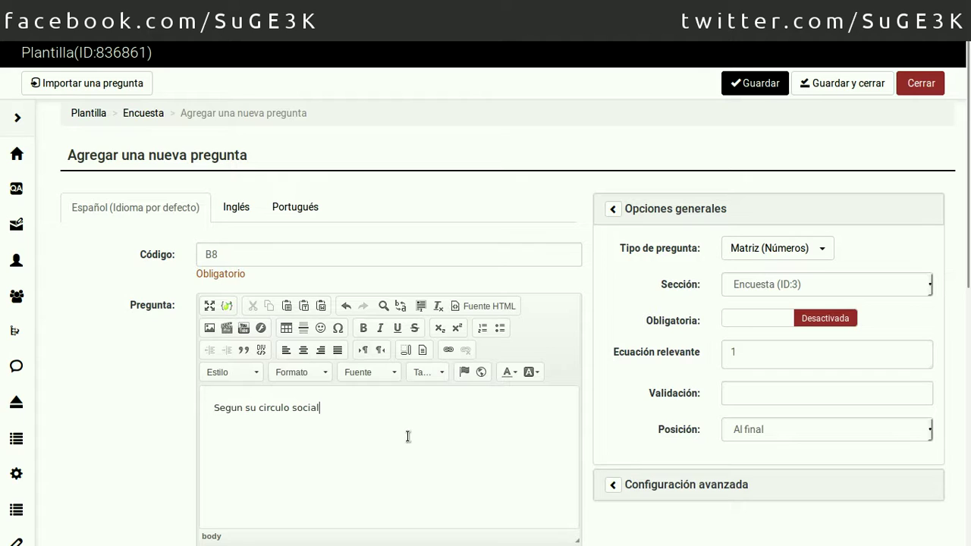
text(, cuantos amigos)
key(BackSpace)
key(BackSpace)
key(BackSpace)
key(BackSpace)
key(BackSpace)
key(BackSpace)
key(BackSpace)
key(BackSpace)
key(BackSpace)
key(BackSpace)
key(BackSpace)
text(cuantos amigos definido por e)
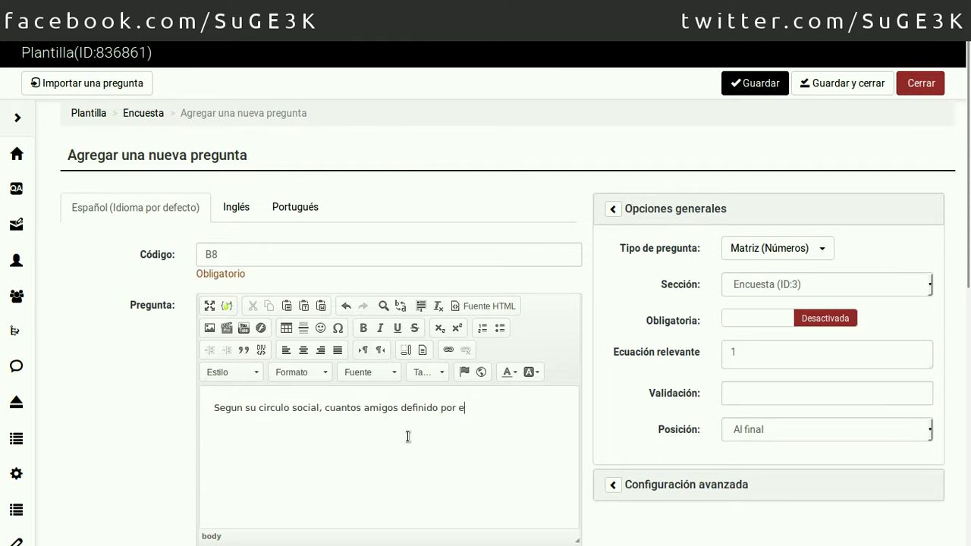
text(dad tienen los siguientes elment)
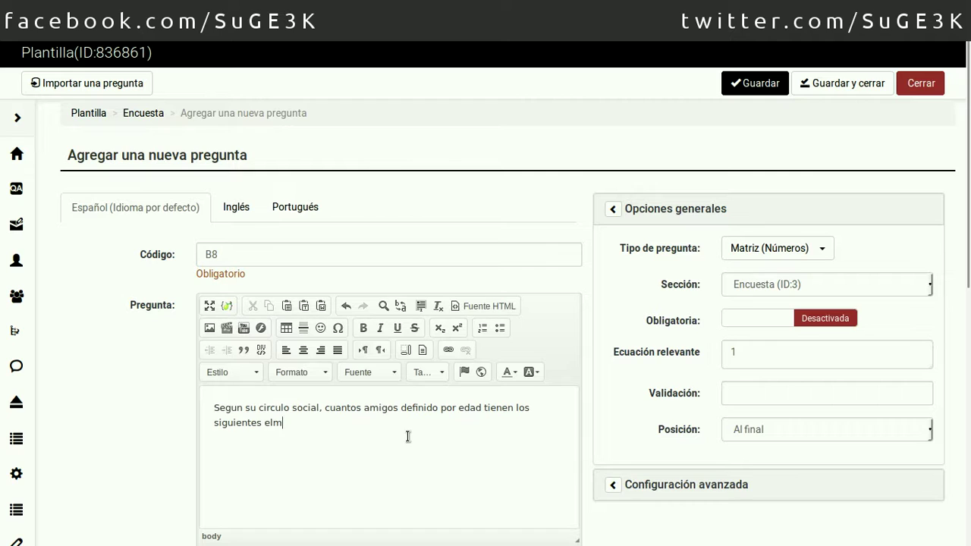
key(BackSpace)
key(BackSpace)
text(ementos)
Step: Make question B8 mandatory and set its maximum length (Longitud máxima) to 2 in the advanced settings
click(768, 329)
scroll(685, 339, down, 3)
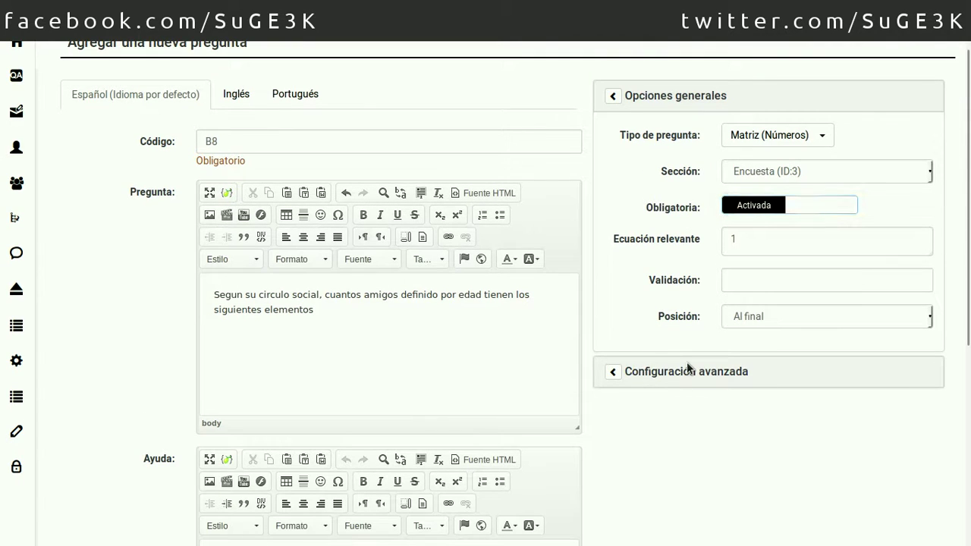
click(685, 371)
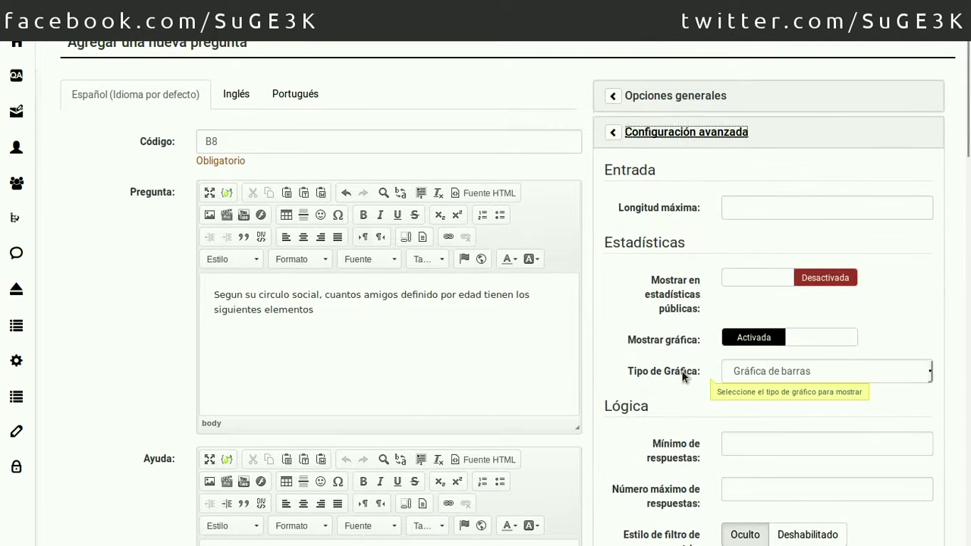
click(773, 201)
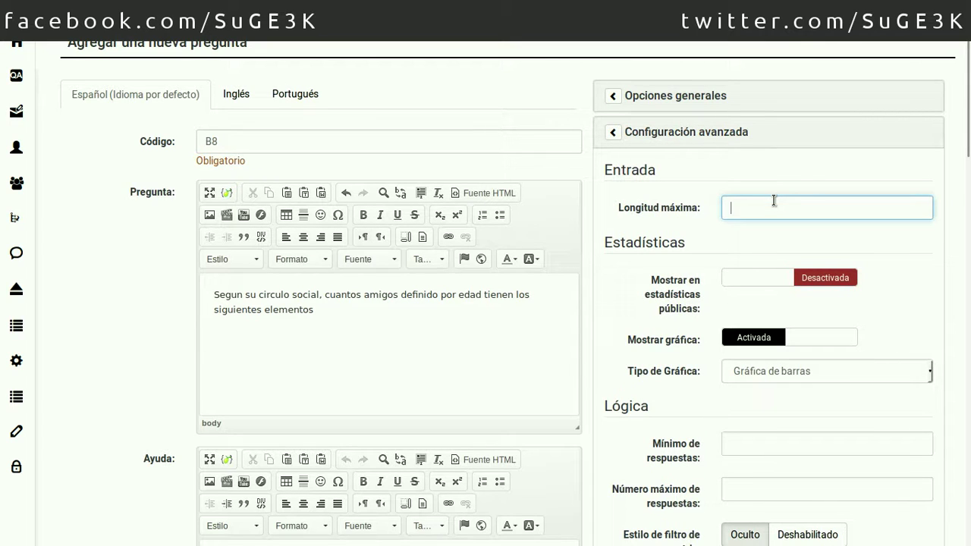
text(2)
click(747, 277)
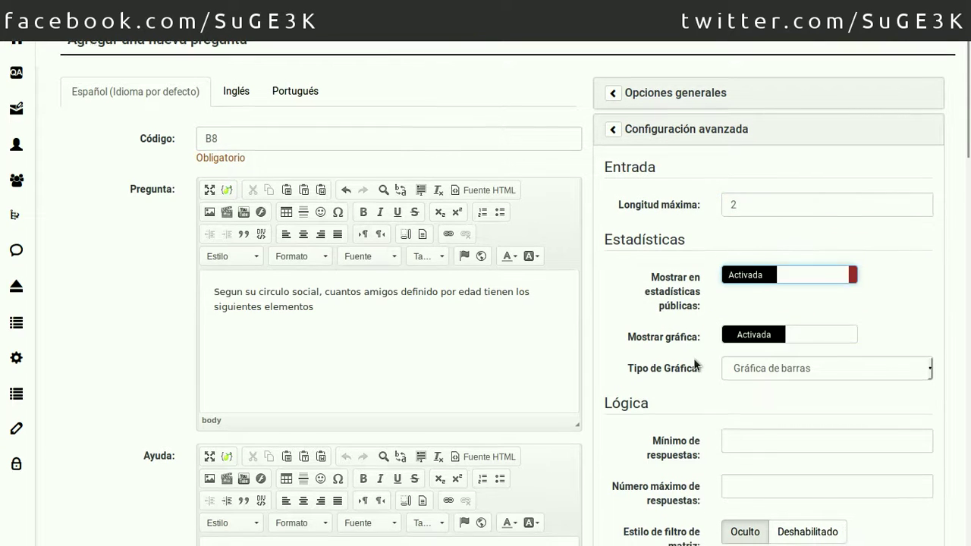
scroll(738, 271, down, 1)
click(745, 245)
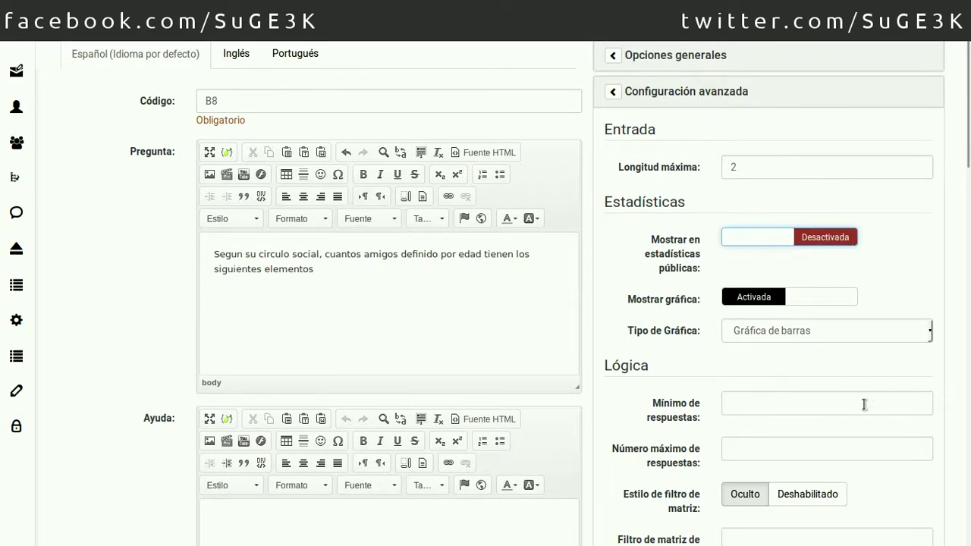
Step: Examine the logic, display and other advanced settings available for the numeric matrix question B8
scroll(785, 407, down, 2)
scroll(785, 407, down, 4)
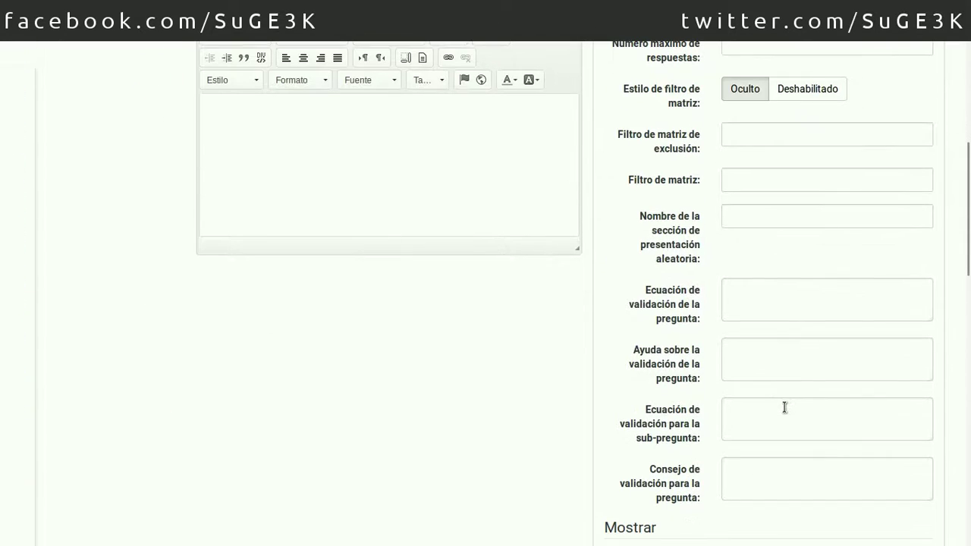
scroll(785, 408, down, 5)
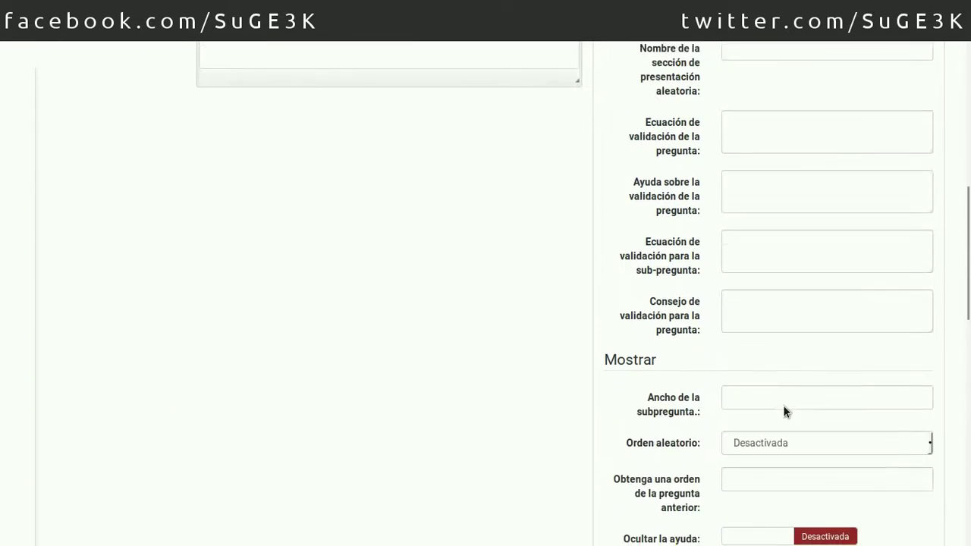
scroll(784, 410, down, 2)
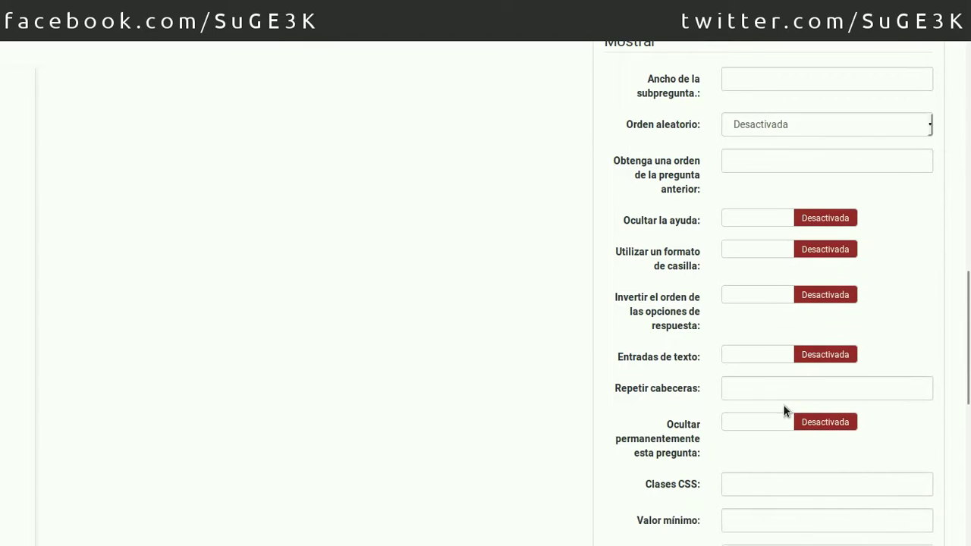
scroll(785, 410, down, 3)
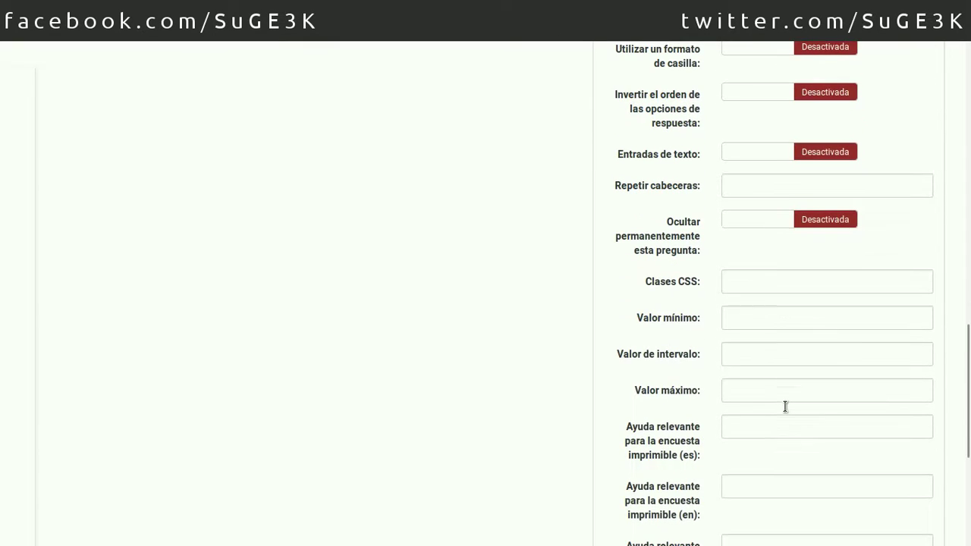
scroll(784, 407, up, 1)
scroll(785, 407, down, 2)
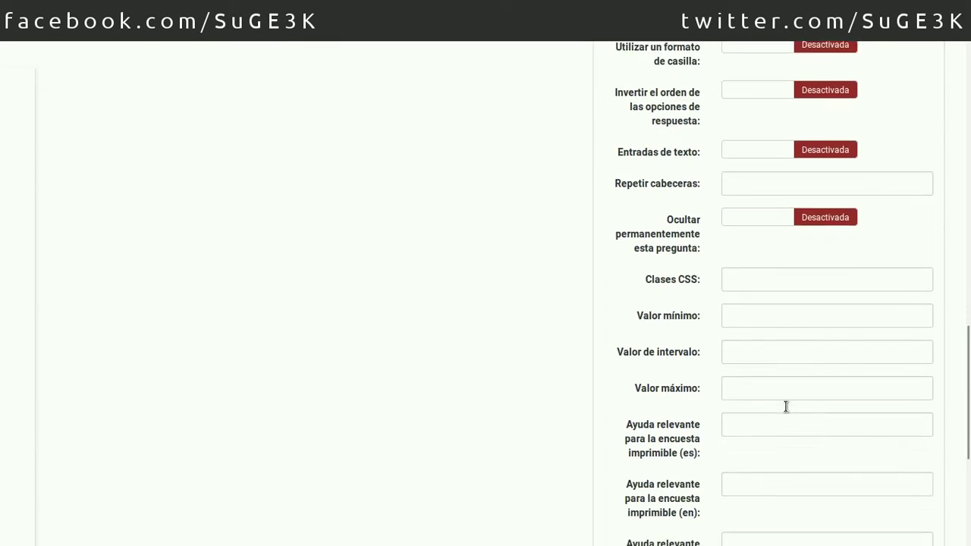
scroll(786, 408, down, 1)
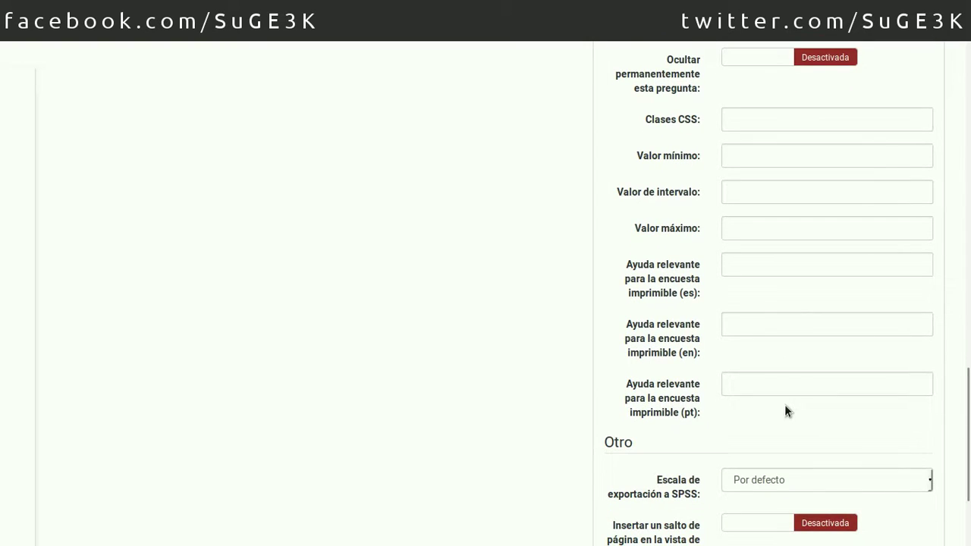
scroll(784, 410, down, 2)
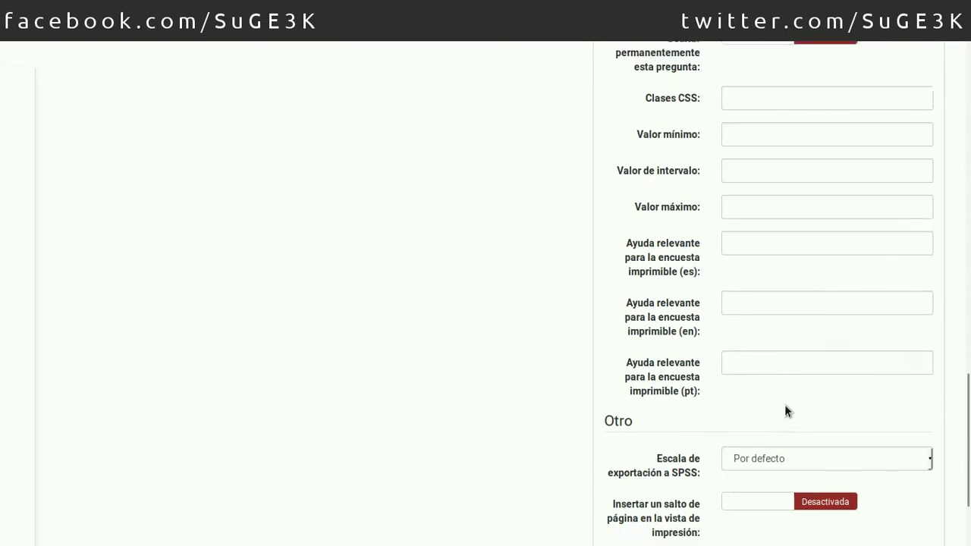
scroll(787, 410, up, 2)
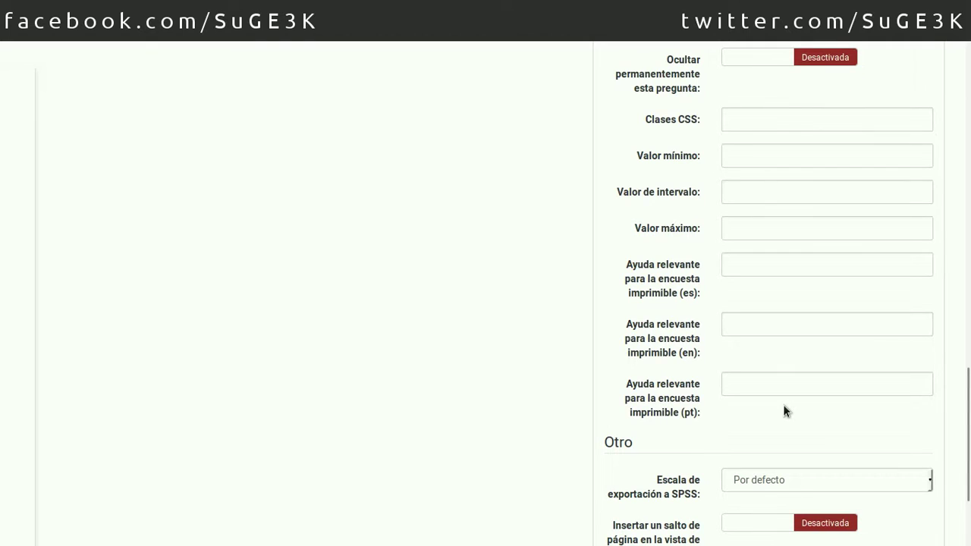
scroll(785, 409, up, 3)
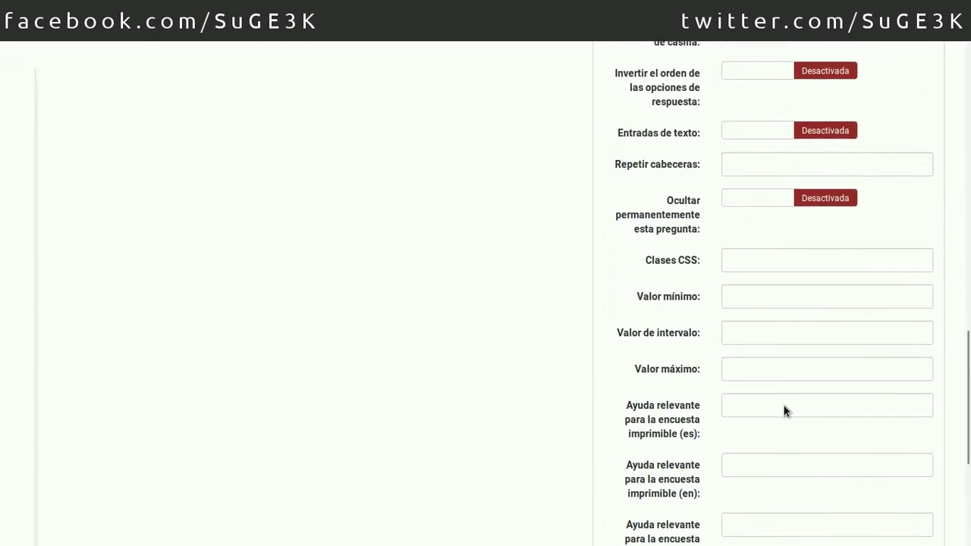
scroll(785, 406, up, 3)
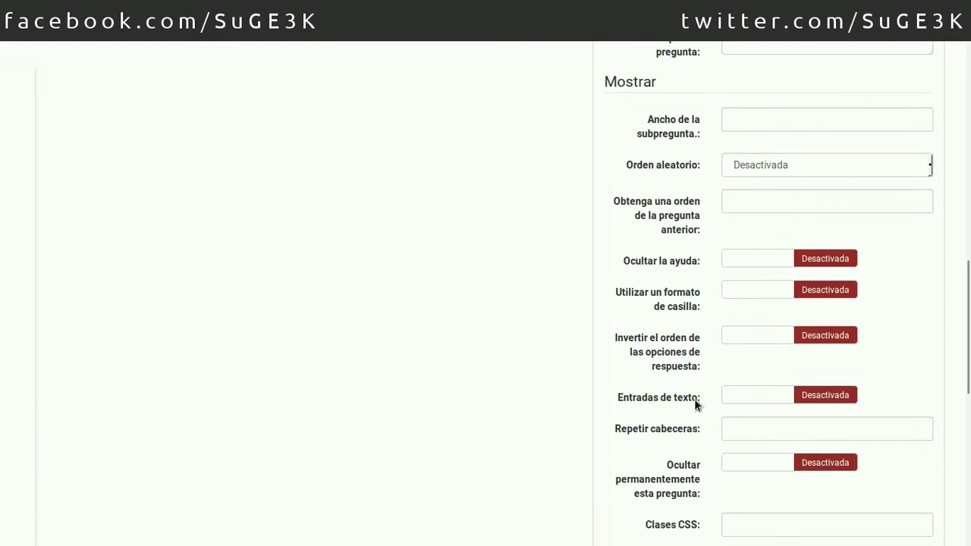
mouse_move(643, 398)
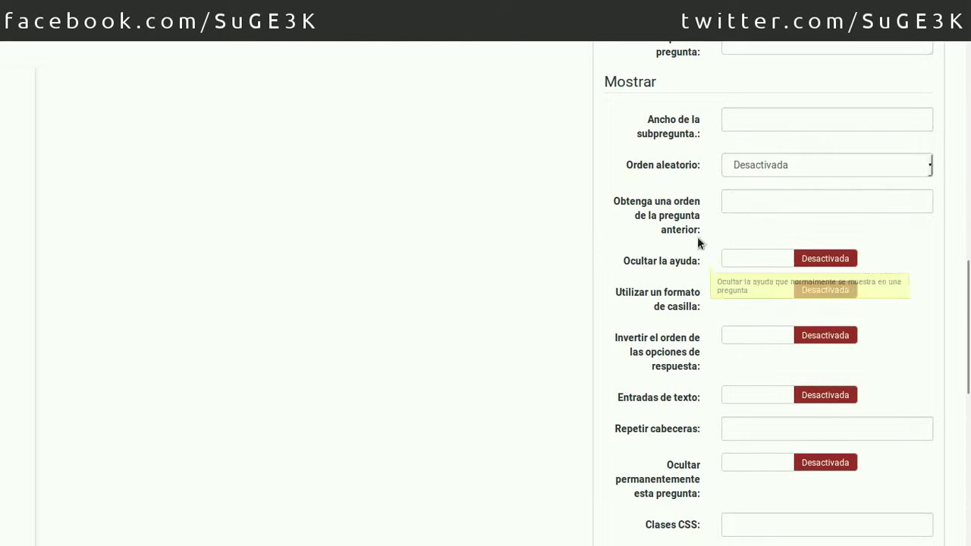
scroll(696, 235, up, 3)
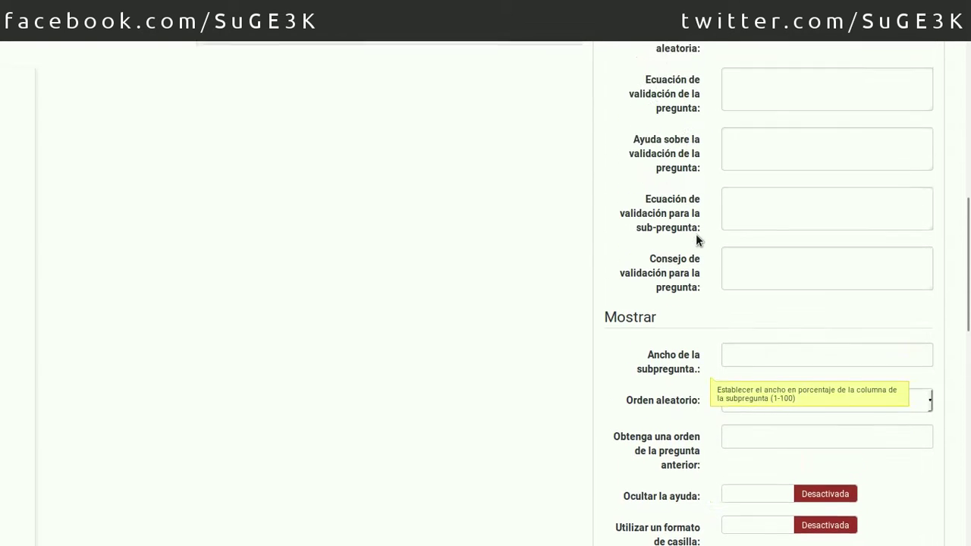
scroll(695, 233, up, 4)
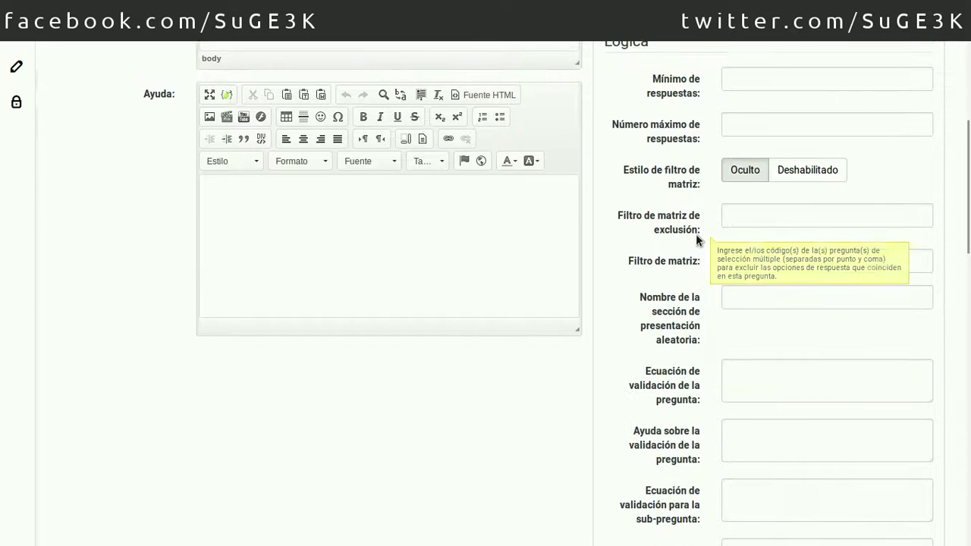
scroll(695, 233, up, 3)
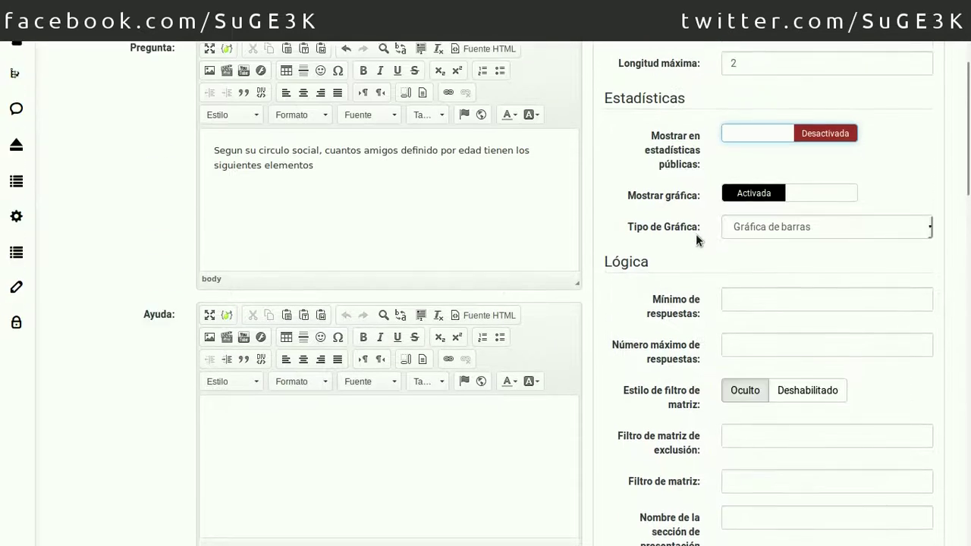
Step: Save the new numeric matrix question B8 and open its subquestions for editing
scroll(696, 234, up, 2)
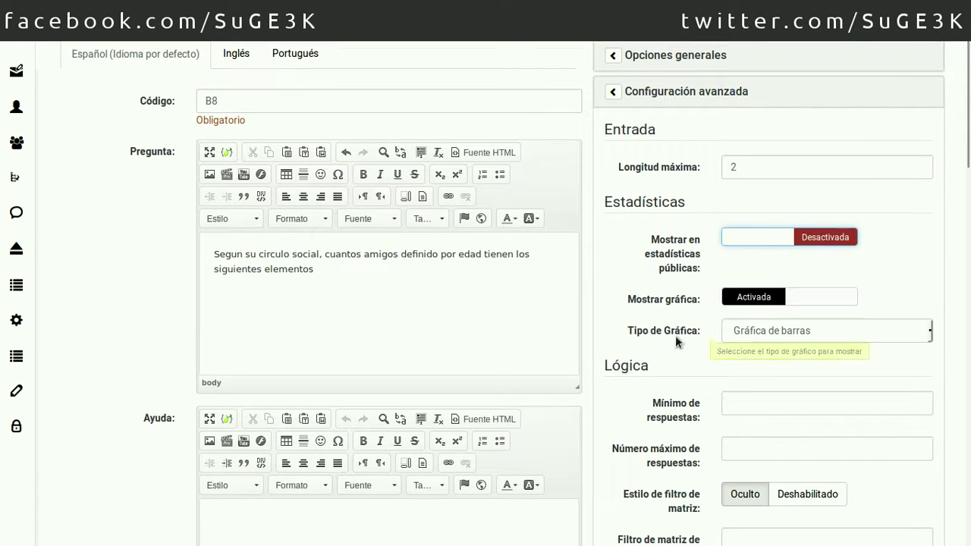
scroll(862, 350, down, 3)
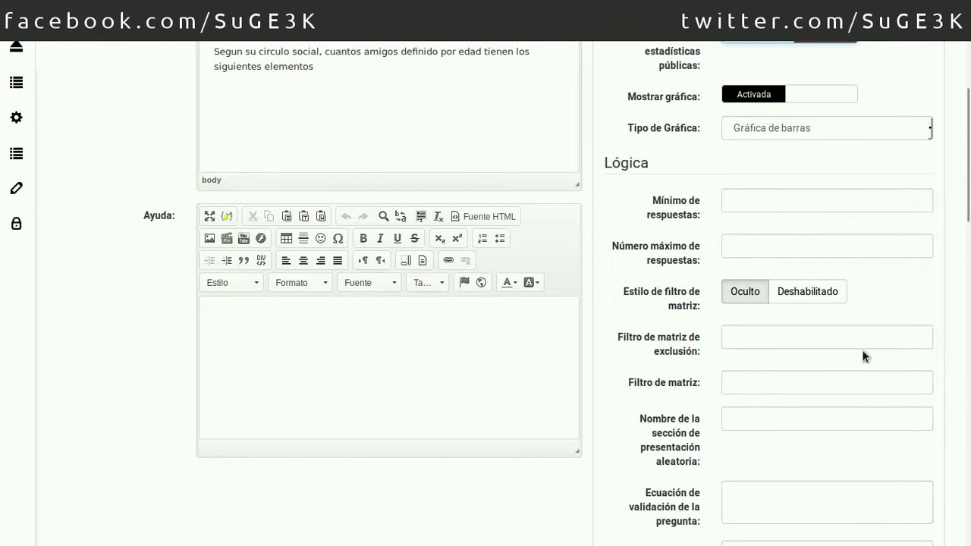
scroll(862, 350, down, 2)
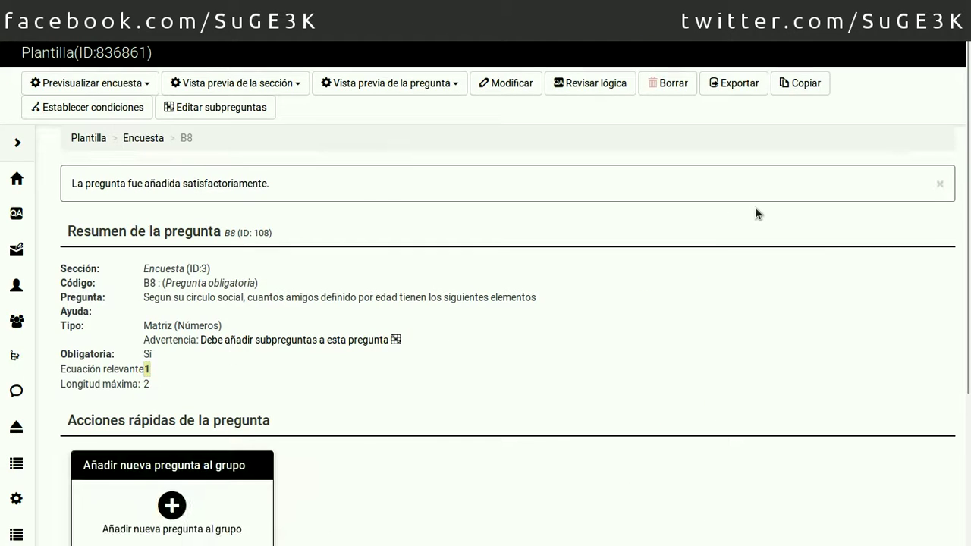
click(201, 114)
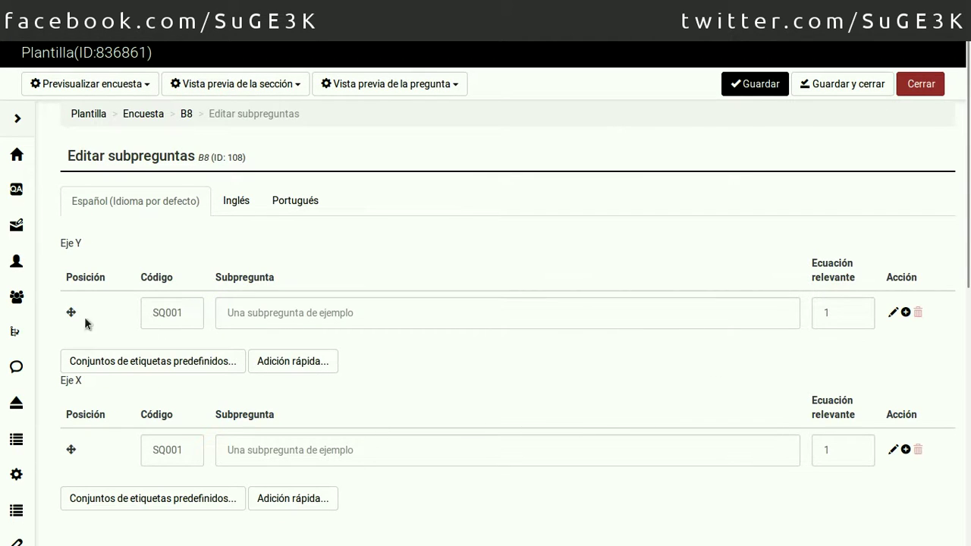
Step: Replace the Eje Y subquestions of B8 with Casa, Vehiculos and Smartphone using quick addition
click(282, 363)
click(415, 211)
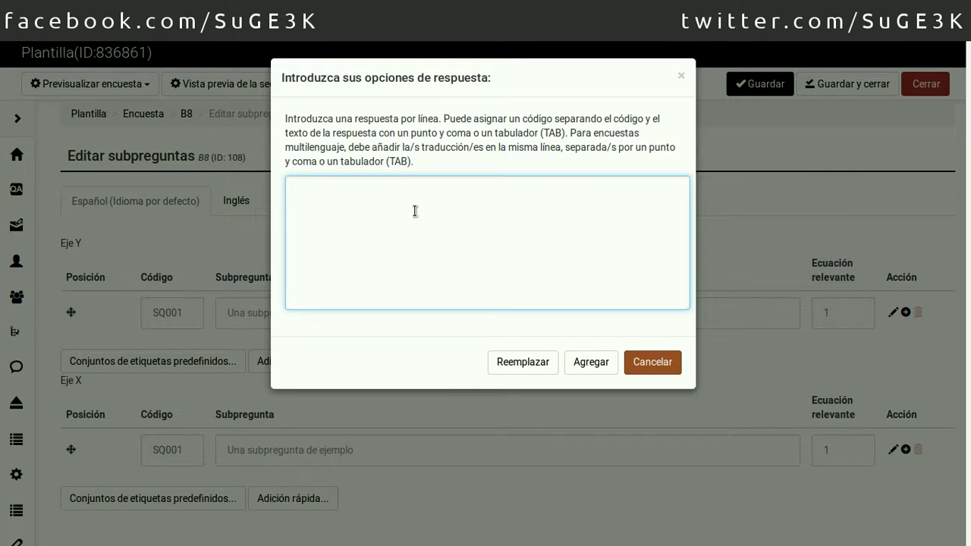
text(Casa )
text(Vehiculos)
key(Return)
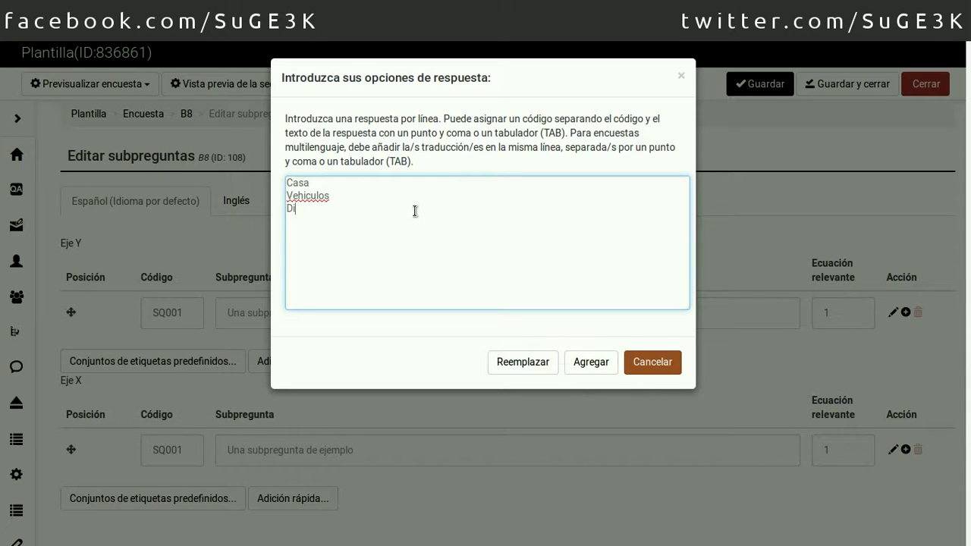
text(D)
key(BackSpace)
text(Smart)
text(Phone)
key(BackSpace)
key(BackSpace)
key(BackSpace)
text(phone)
click(515, 364)
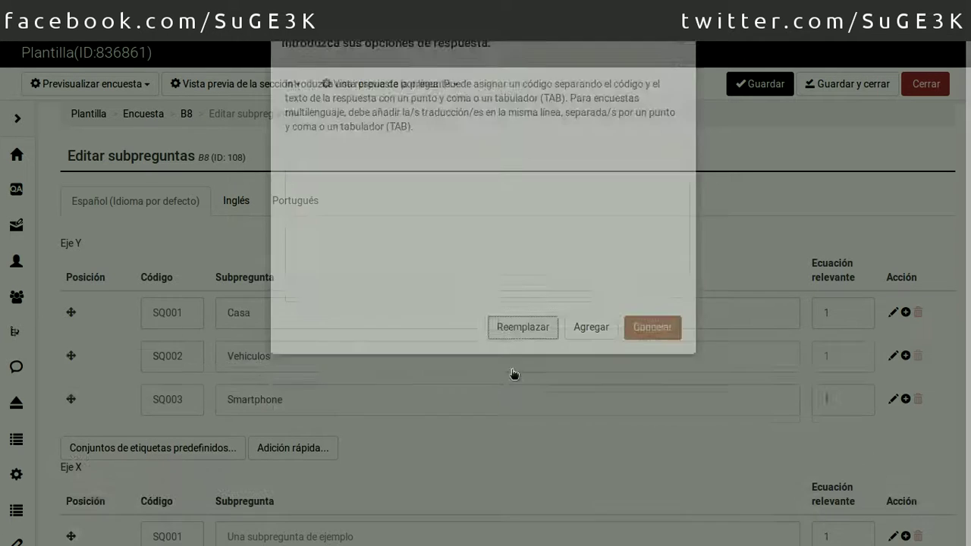
Step: Replace the Eje X subquestions with Entre 20 y 25, Entre 25 y 30, Entre 30 y 35 and Entre 35 y 40, and save them
scroll(392, 333, down, 3)
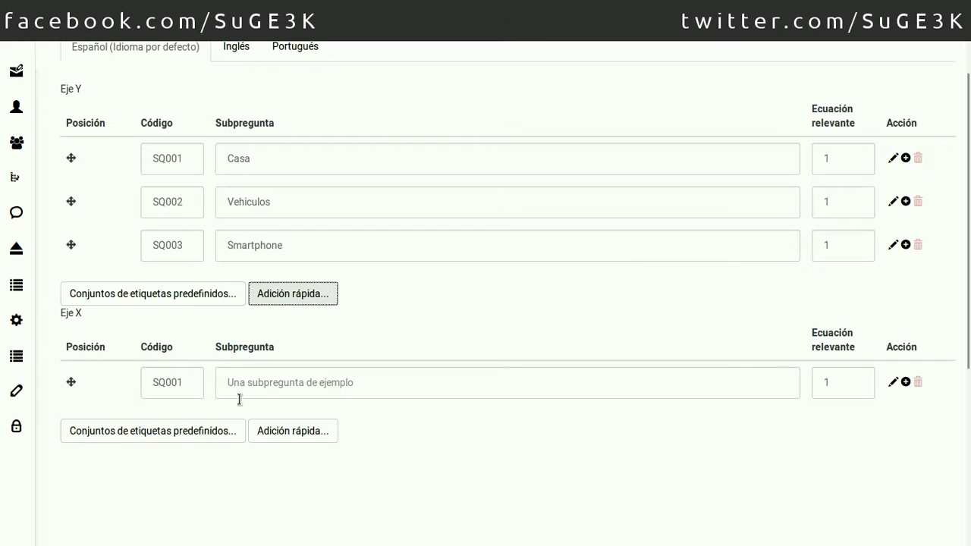
click(296, 433)
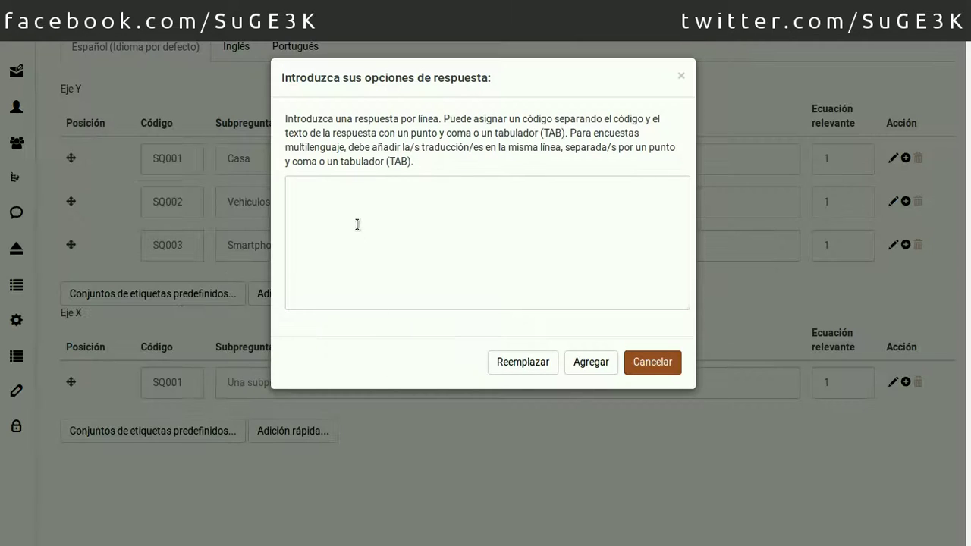
click(357, 225)
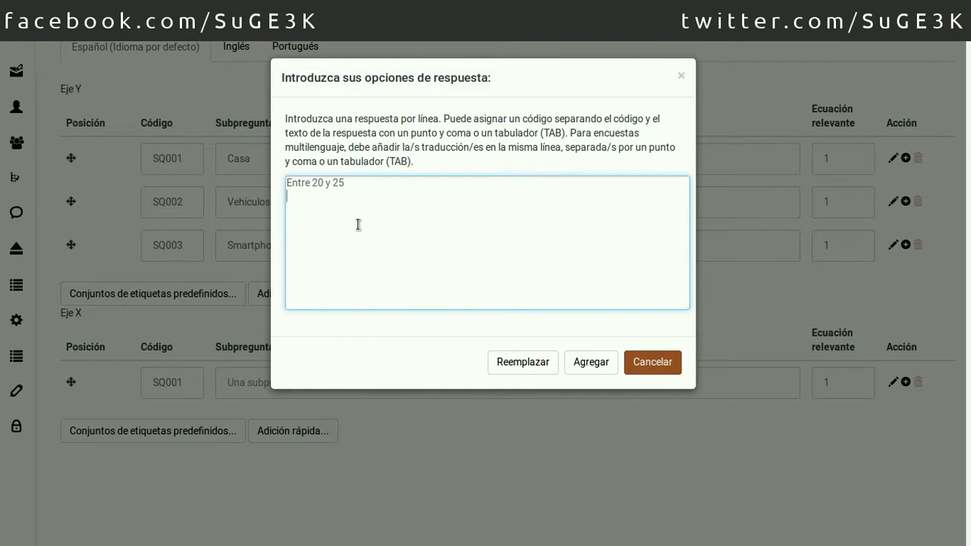
text(Entre 25 y 30)
key(Return)
text(Entre )
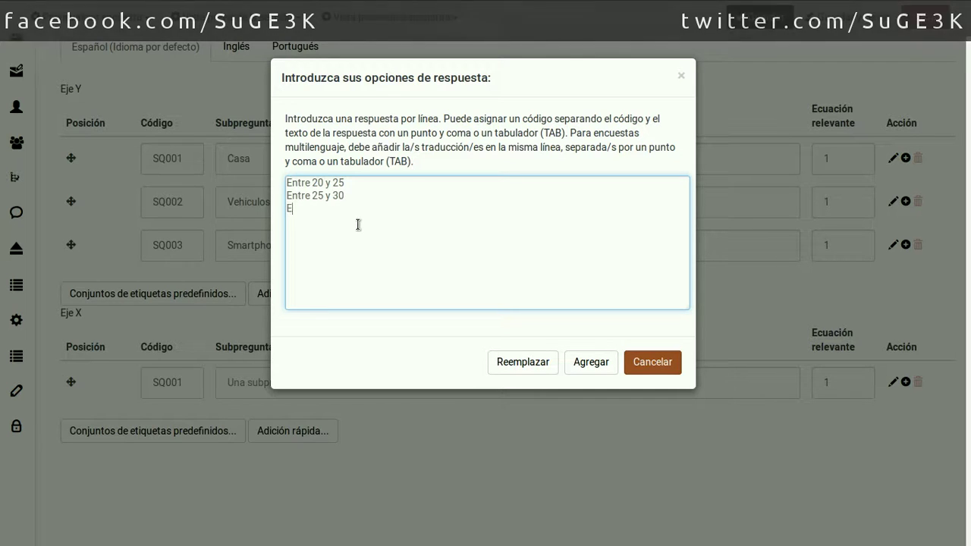
text(30 )
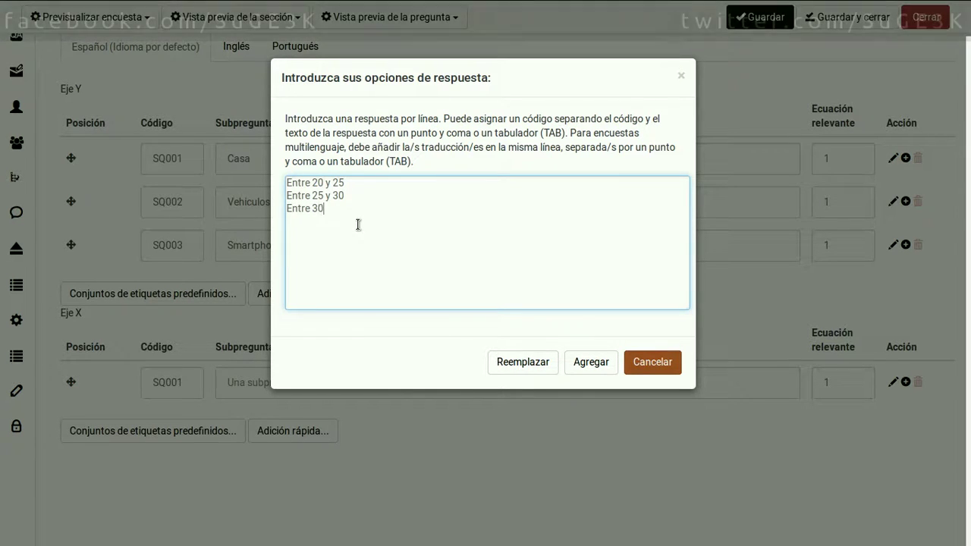
text(y 35)
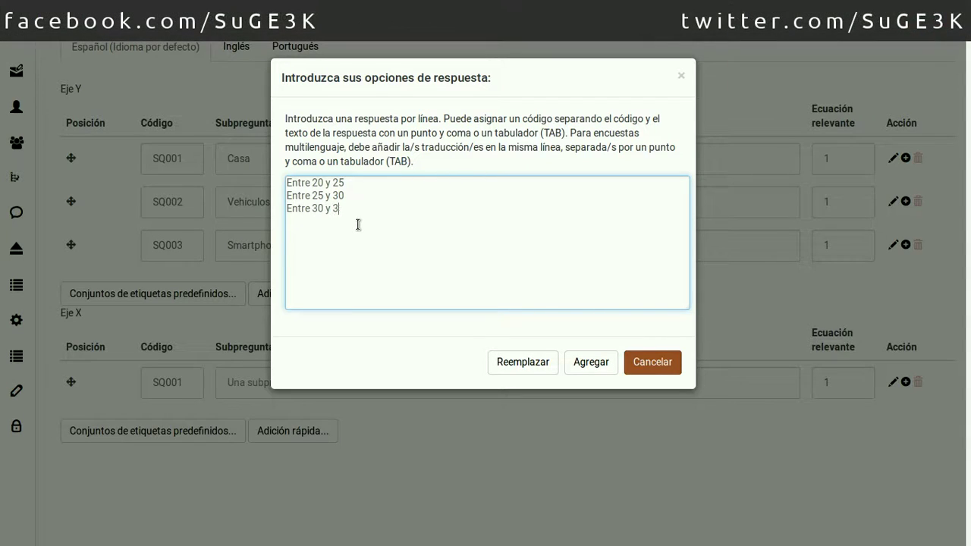
key(Return)
text(Entre 35 y)
click(509, 362)
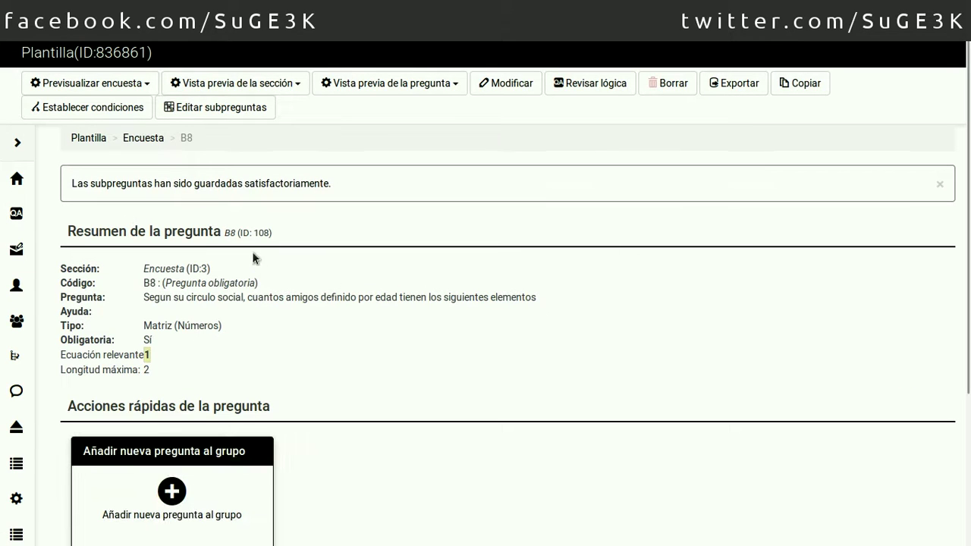
Step: Preview question B8 in Español and answer the Casa row with 5, 7, 4 and 4 across the age ranges
click(445, 91)
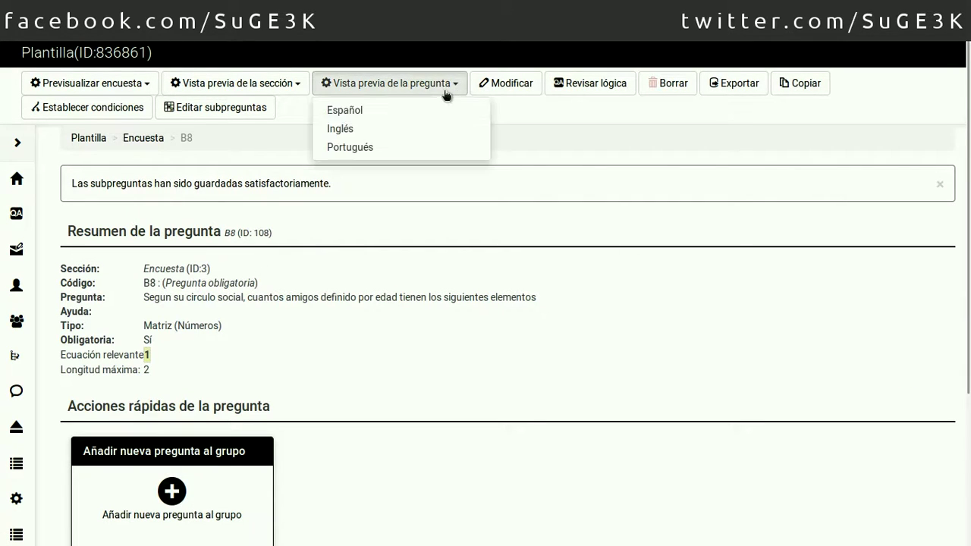
click(426, 110)
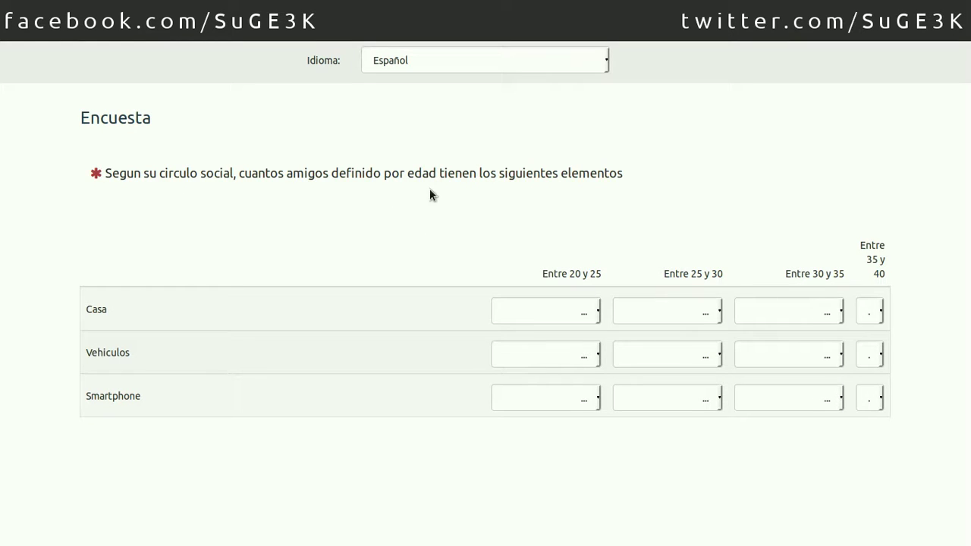
click(536, 310)
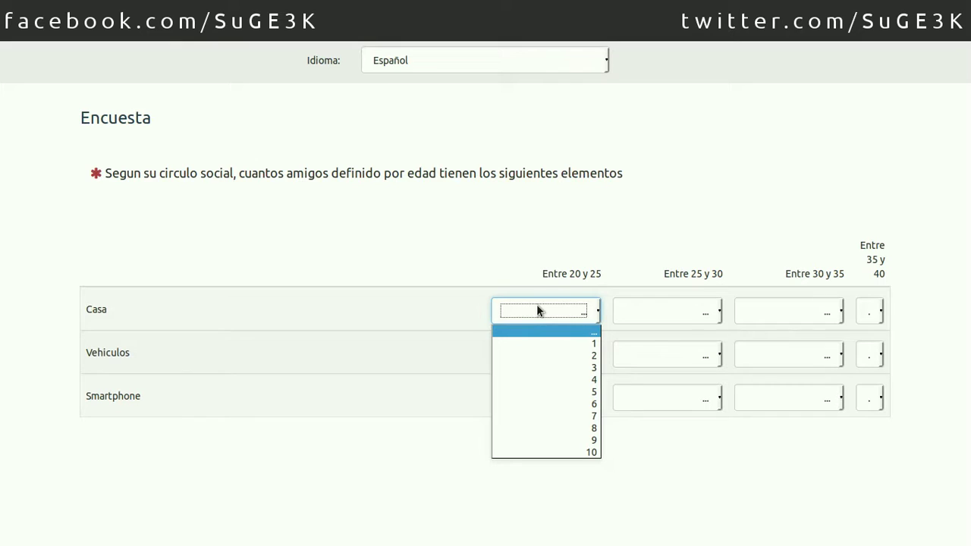
click(533, 388)
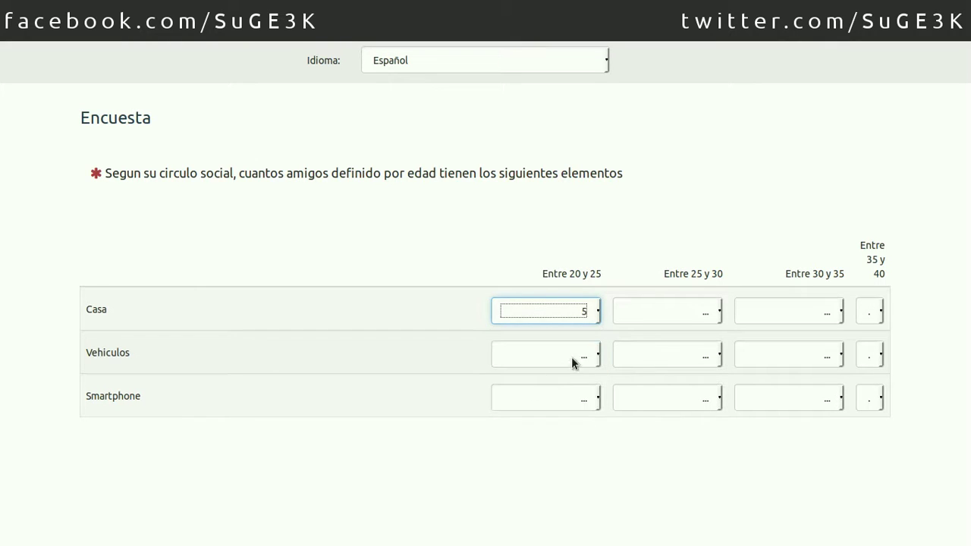
click(670, 317)
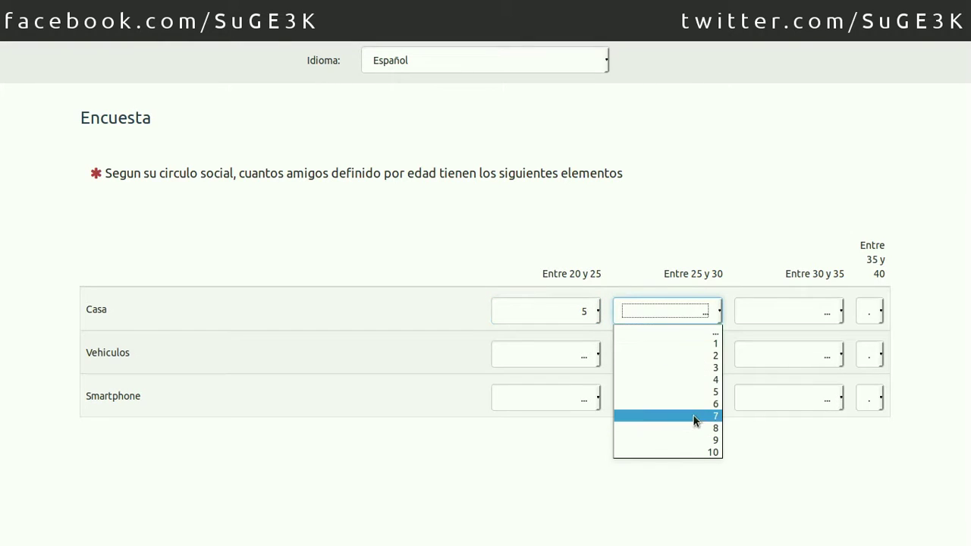
click(692, 414)
click(826, 303)
click(802, 379)
click(867, 312)
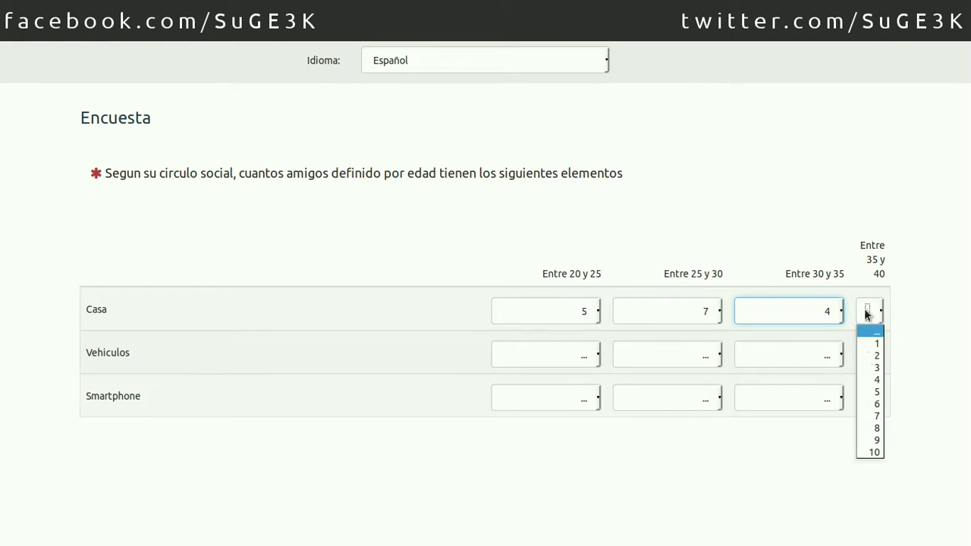
click(872, 376)
Step: Answer the Vehiculos row with 3, 4, 6 and 3 across the age ranges, and close the question preview
click(581, 359)
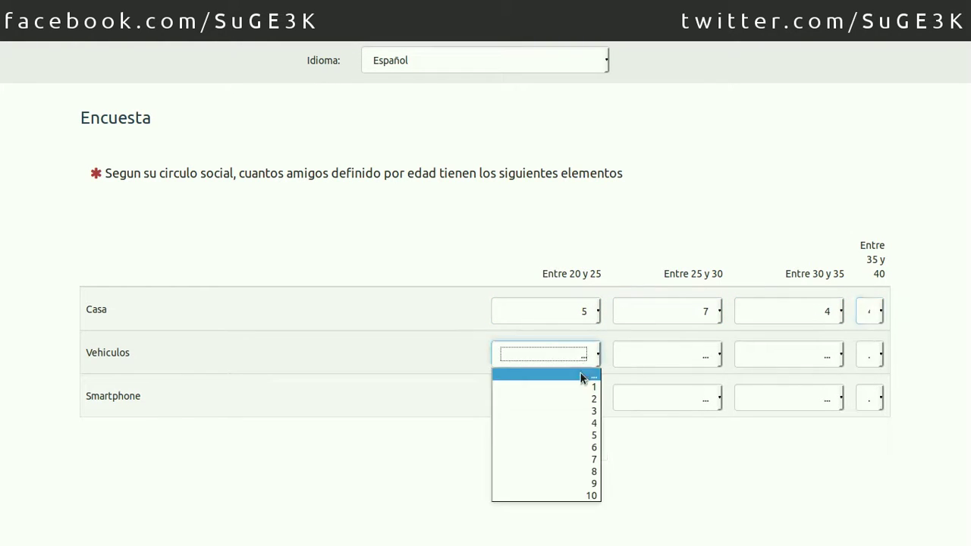
click(570, 412)
click(701, 363)
click(689, 423)
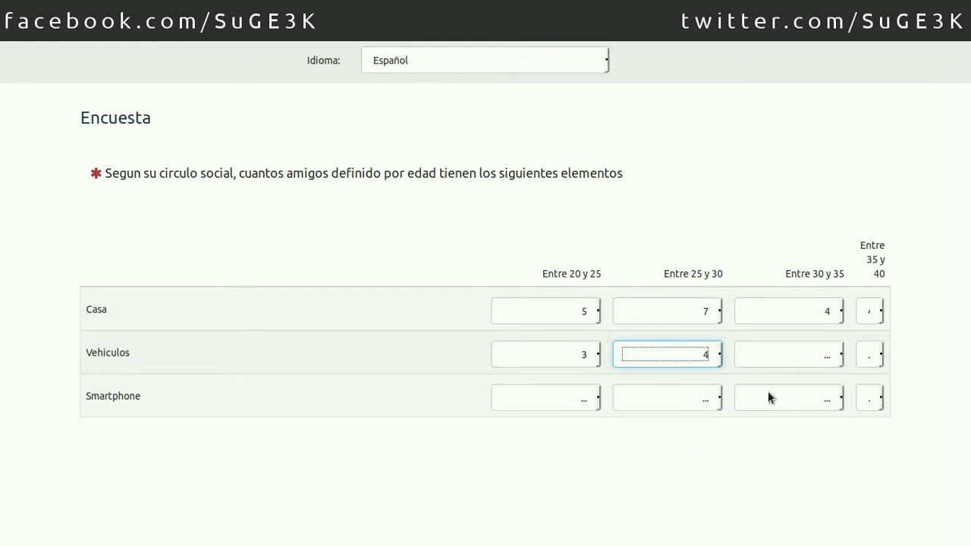
click(830, 362)
click(835, 448)
click(869, 354)
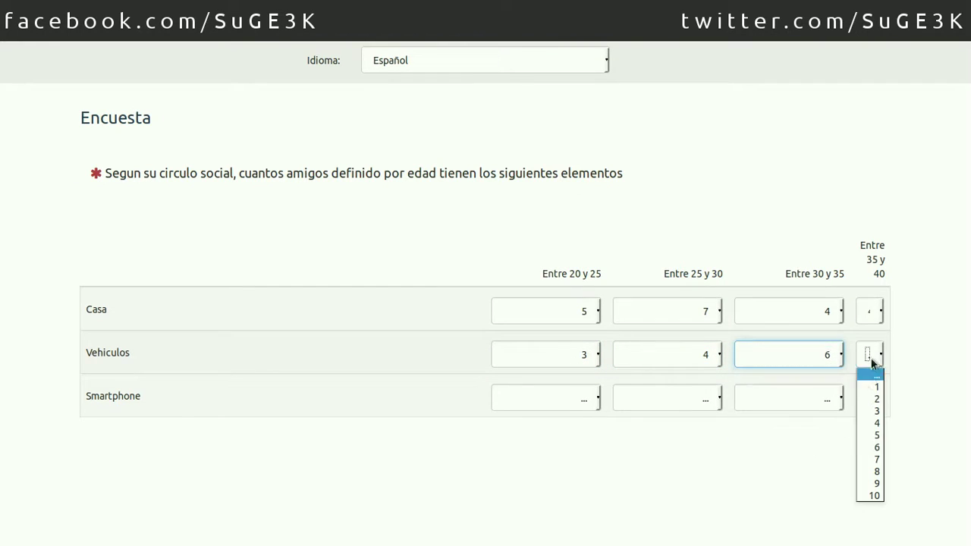
click(871, 411)
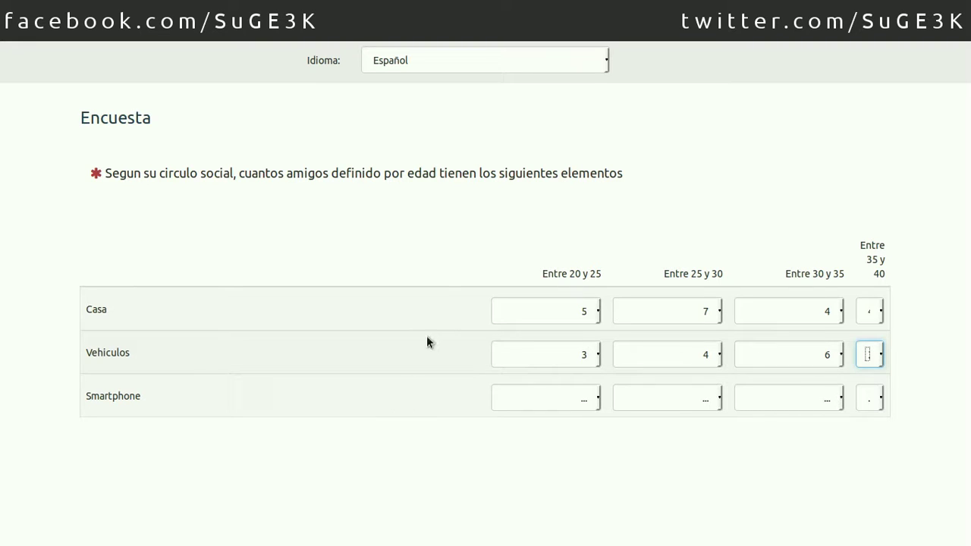
click(528, 428)
key(ctrl+w)
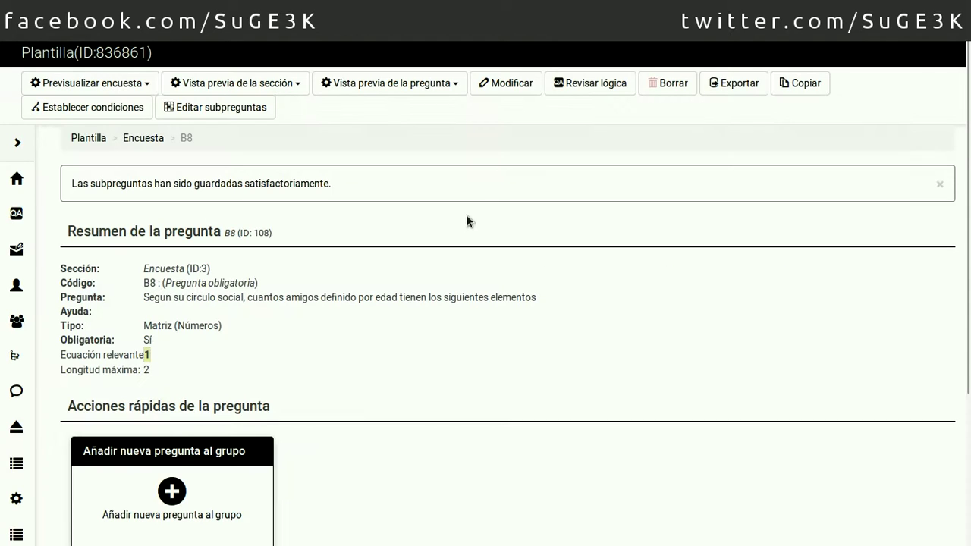
Step: Reopen question B8 for editing and expand its advanced settings to reach the options below the Lógica section
click(510, 83)
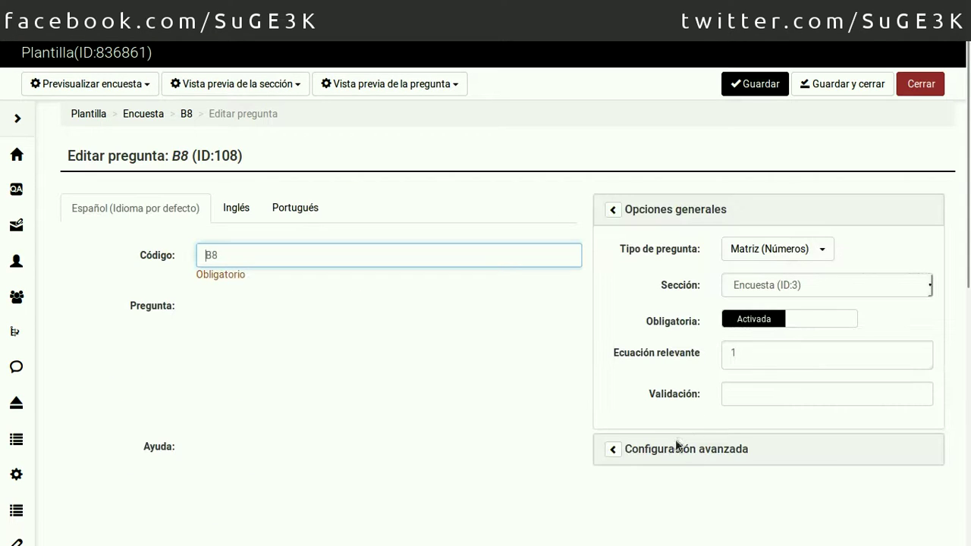
click(687, 450)
scroll(868, 408, down, 1)
scroll(878, 405, down, 5)
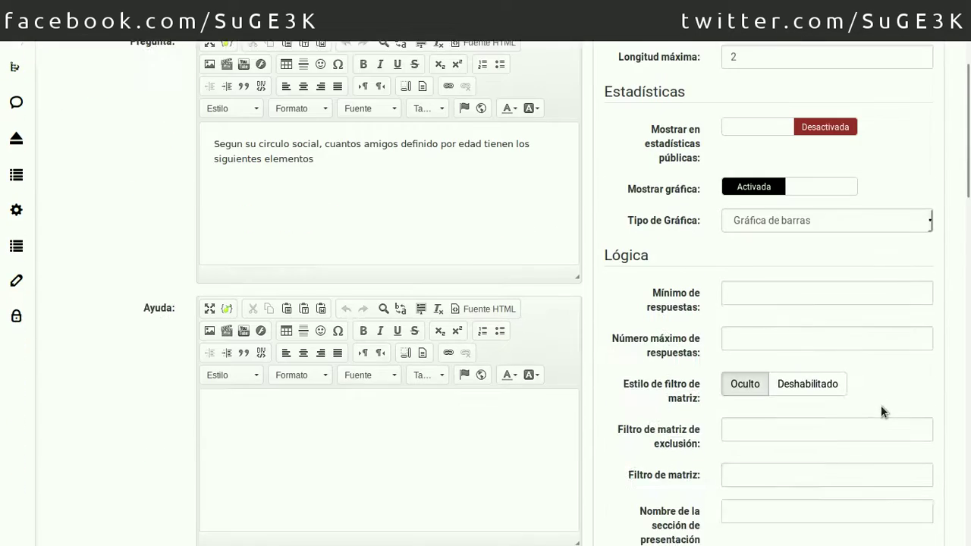
scroll(881, 408, down, 3)
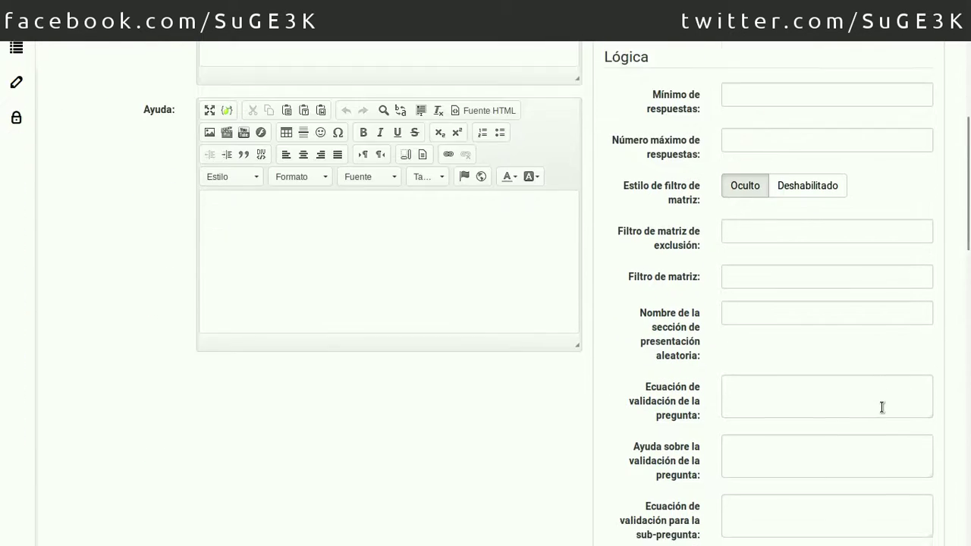